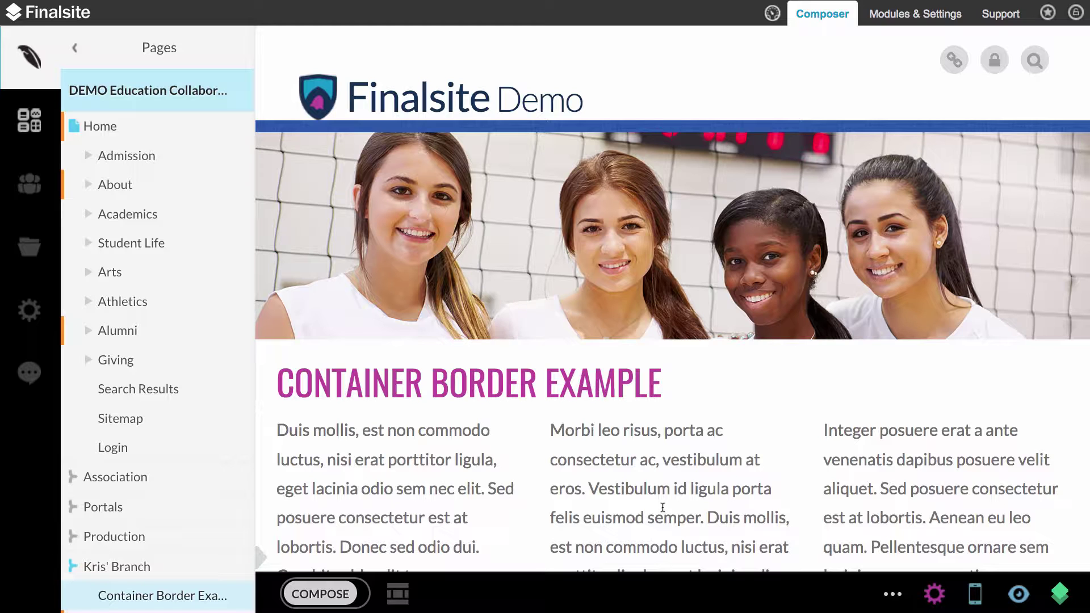
# Step: Scroll down to the Container Border Example's three text columns and Accordion section
pyautogui.scroll(-5, 663, 507)
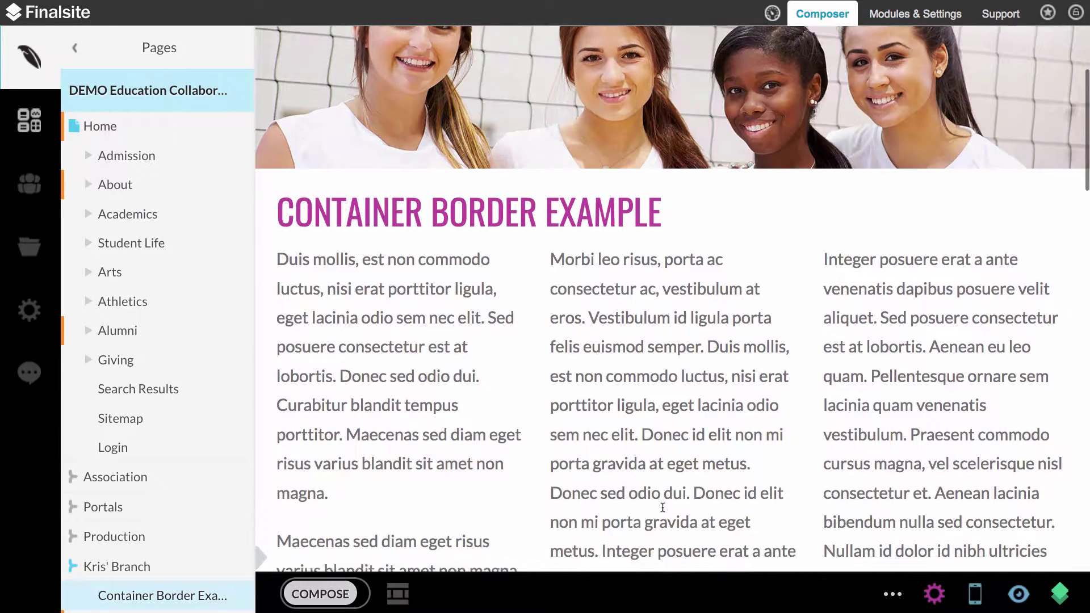
pyautogui.scroll(-1, 662, 507)
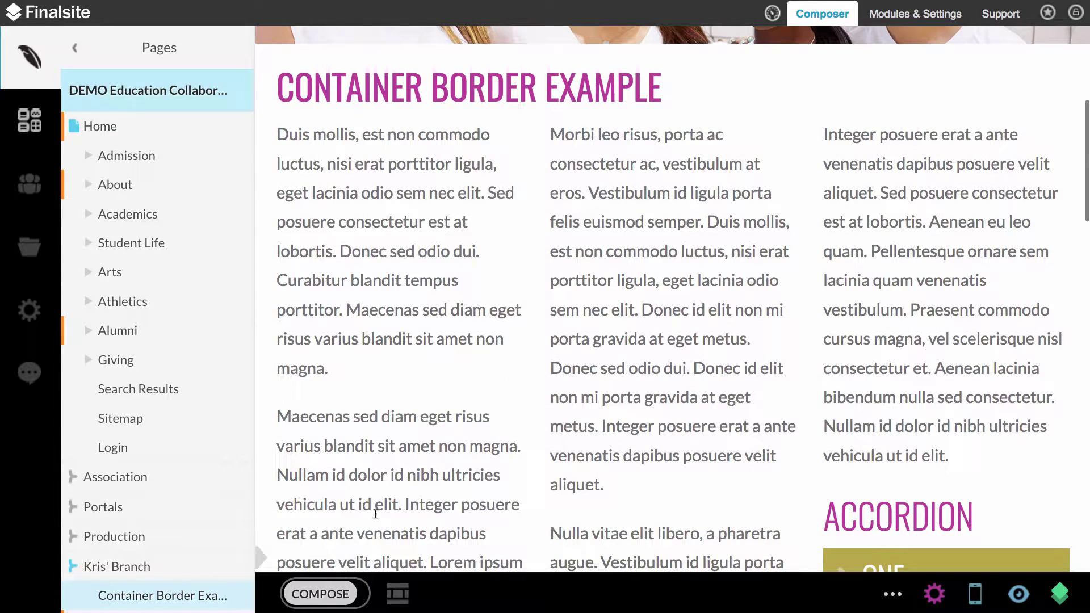
pyautogui.click(337, 591)
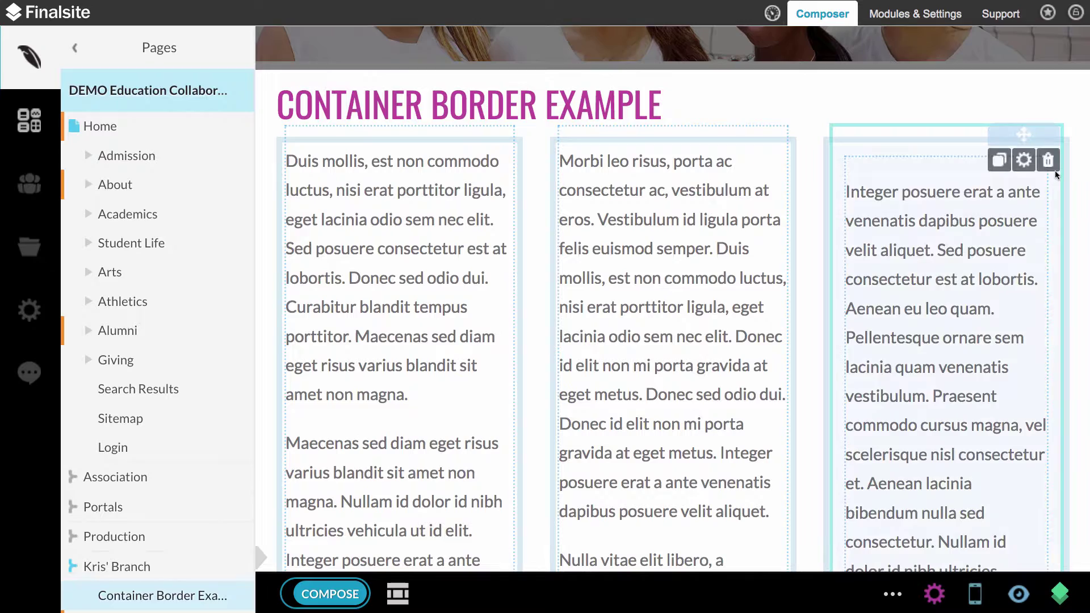
pyautogui.moveTo(1028, 200)
pyautogui.scroll(-6, 1000, 244)
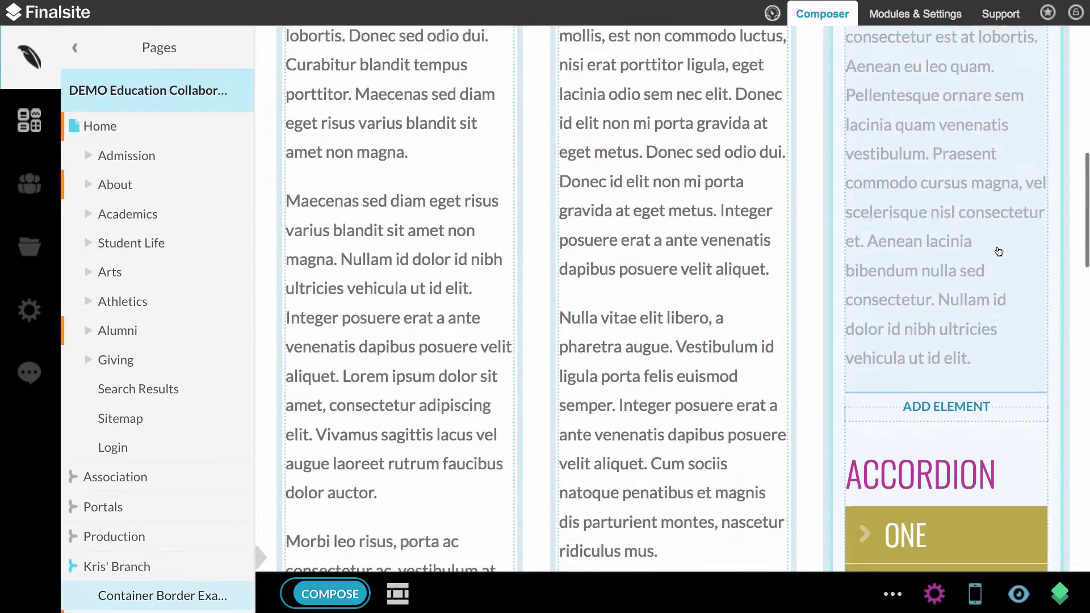
pyautogui.moveTo(931, 408)
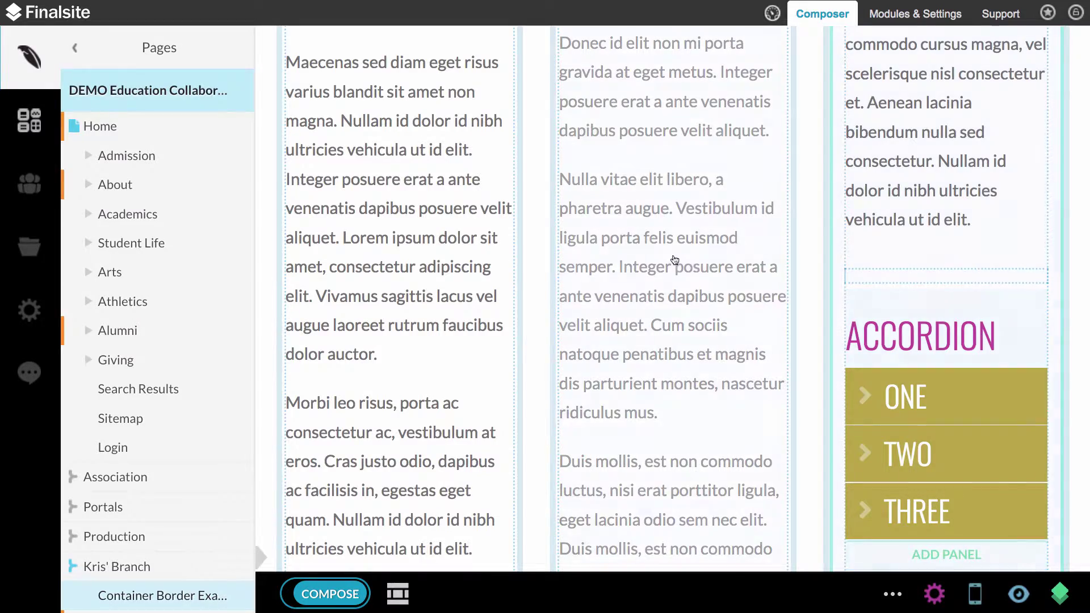
pyautogui.scroll(6, 412, 267)
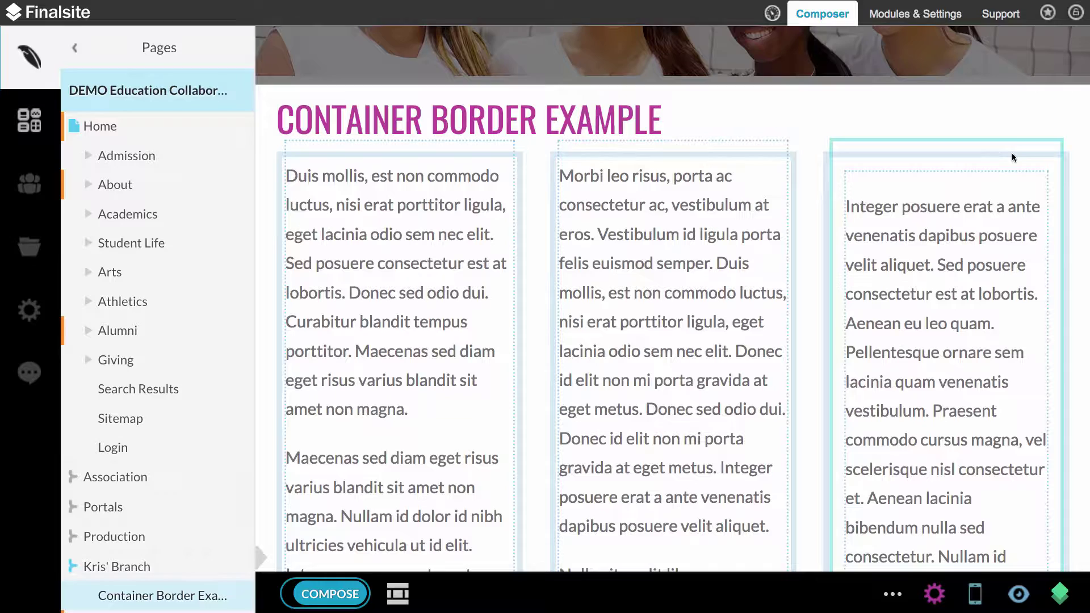
pyautogui.moveTo(1024, 175)
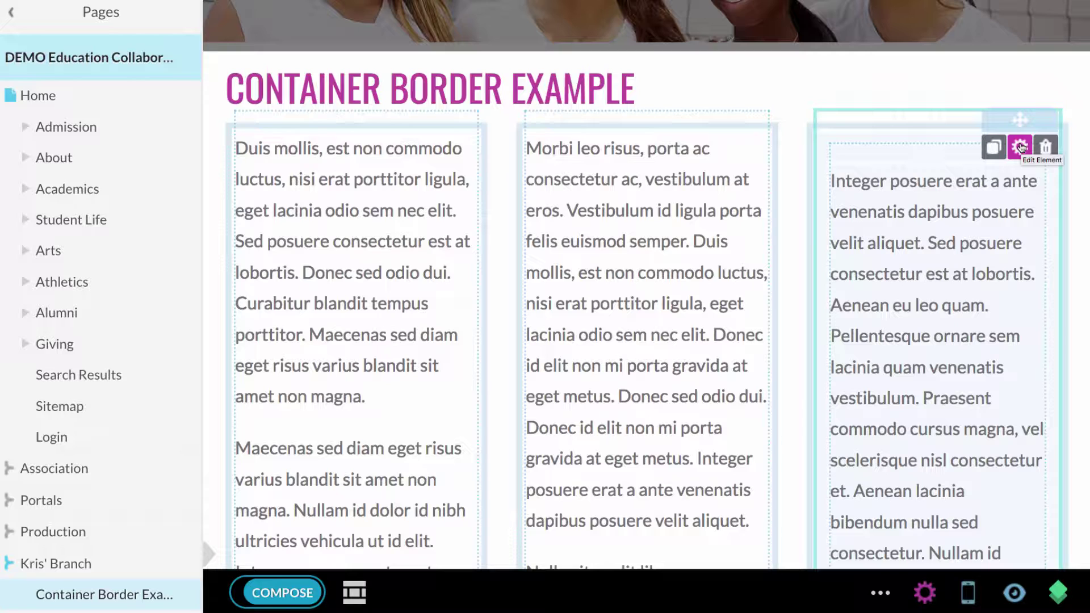
# Step: Enter KLD-Element-Border as the Custom Class in the third column container's Design settings
pyautogui.click(1020, 149)
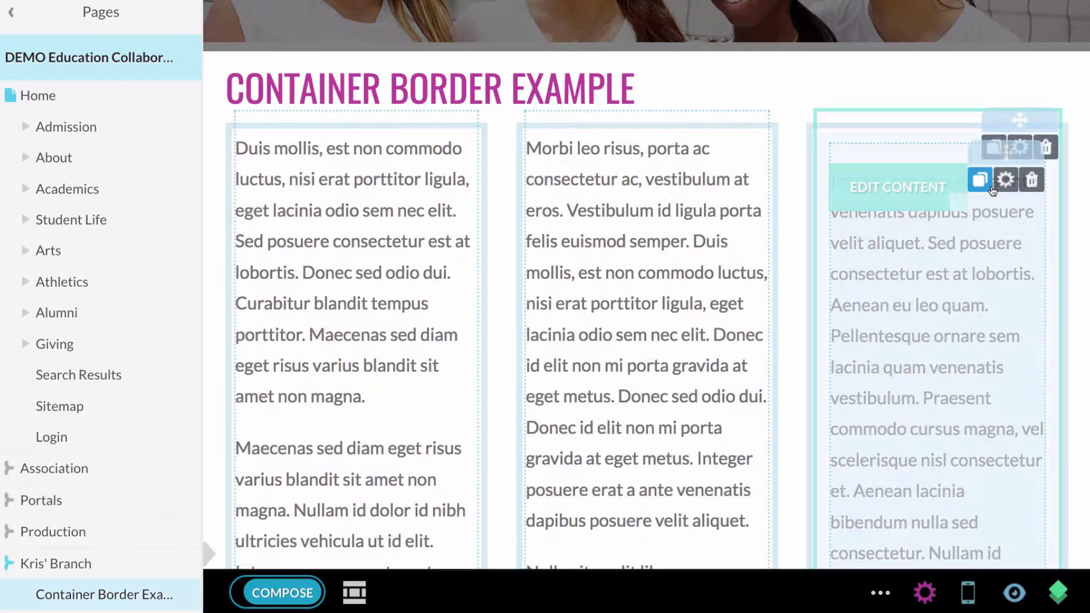
pyautogui.click(1019, 148)
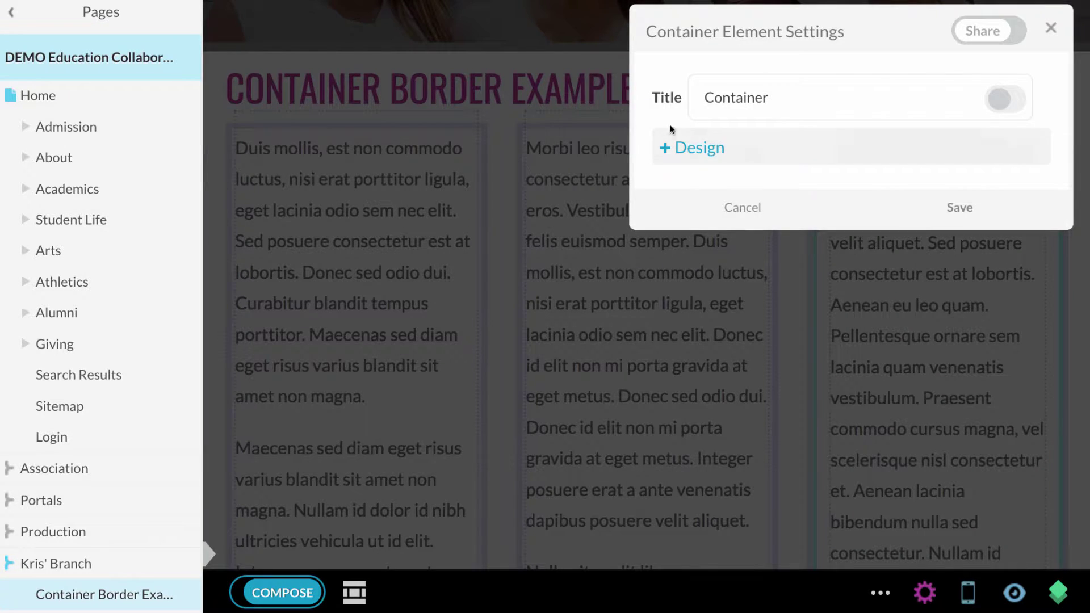
pyautogui.click(682, 150)
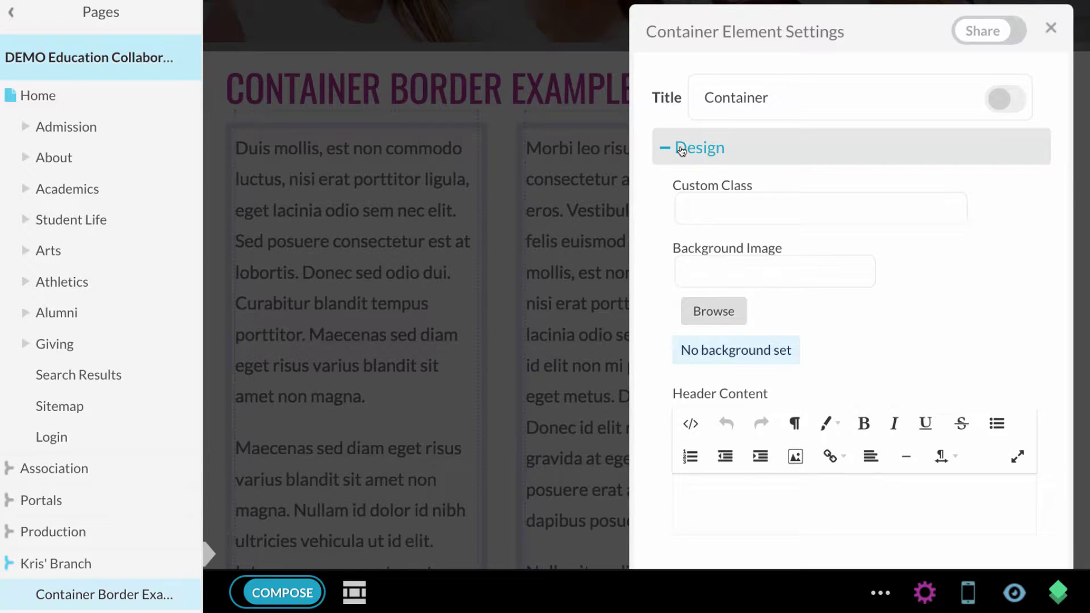
pyautogui.click(734, 208)
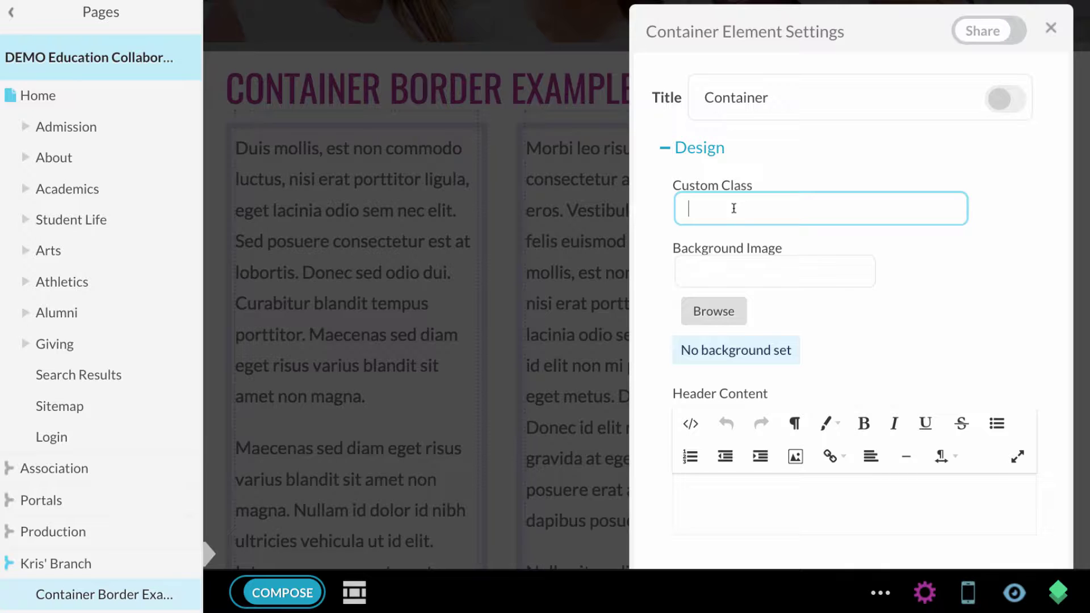
pyautogui.write('KLD-Element-Border')
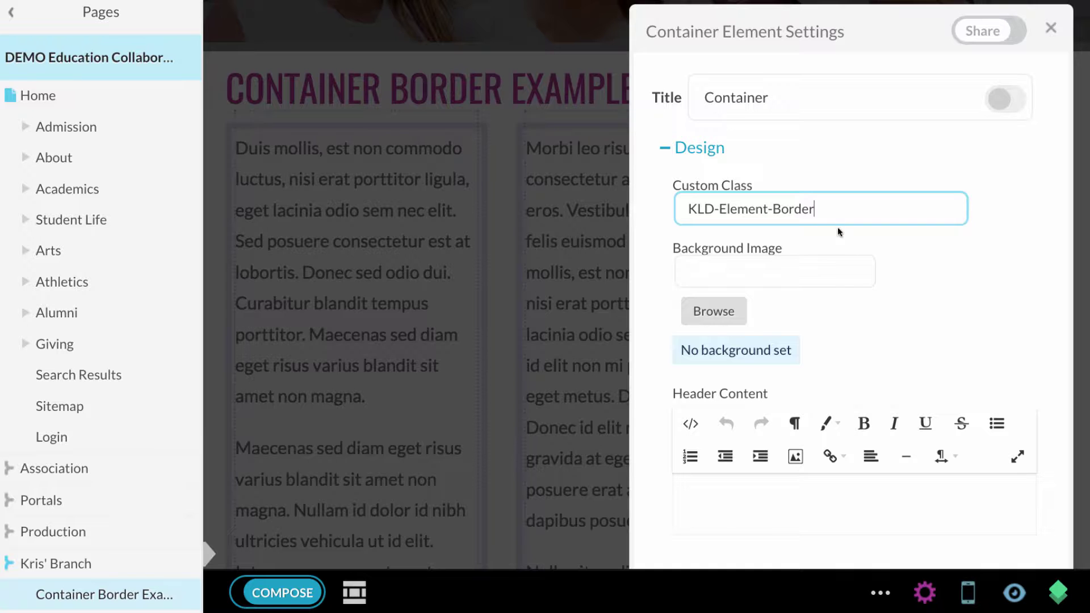
pyautogui.scroll(-2, 897, 321)
pyautogui.scroll(-4, 898, 321)
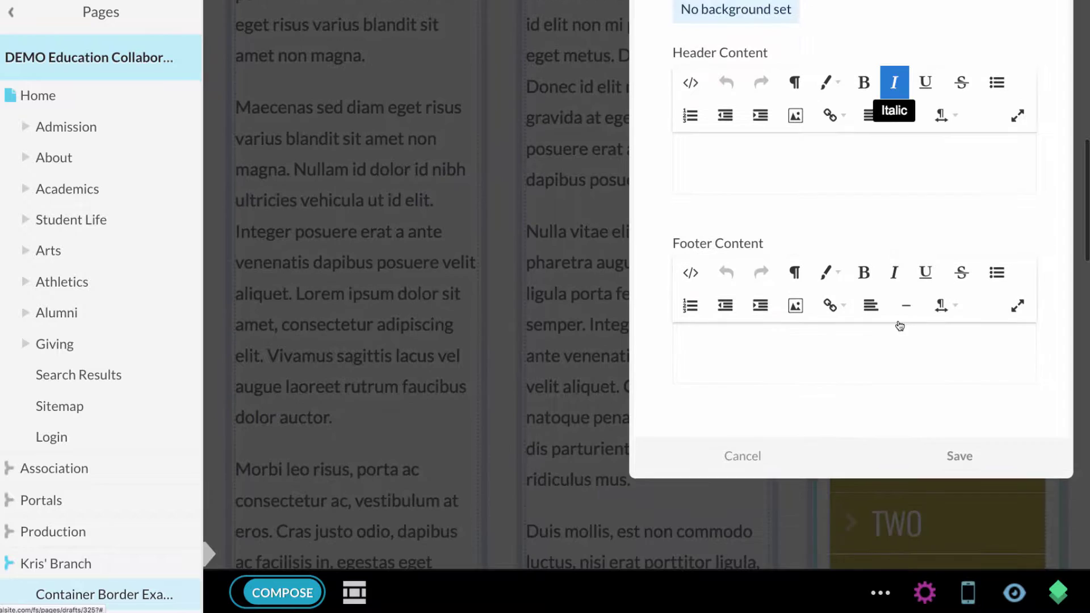
# Step: Save the container's custom class, exit compose mode and publish the page live
pyautogui.click(957, 457)
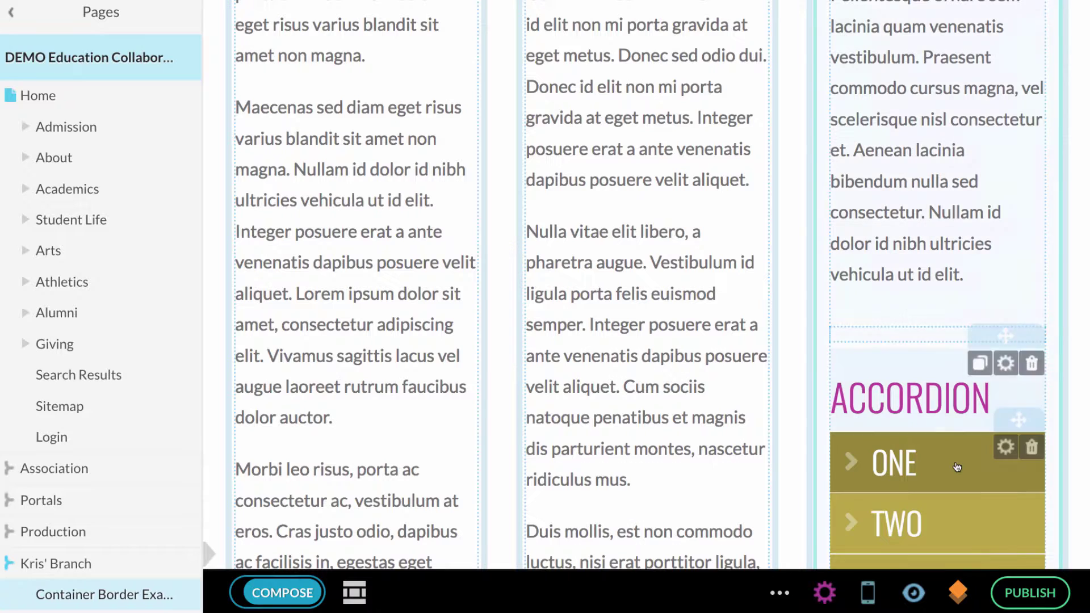
pyautogui.click(269, 591)
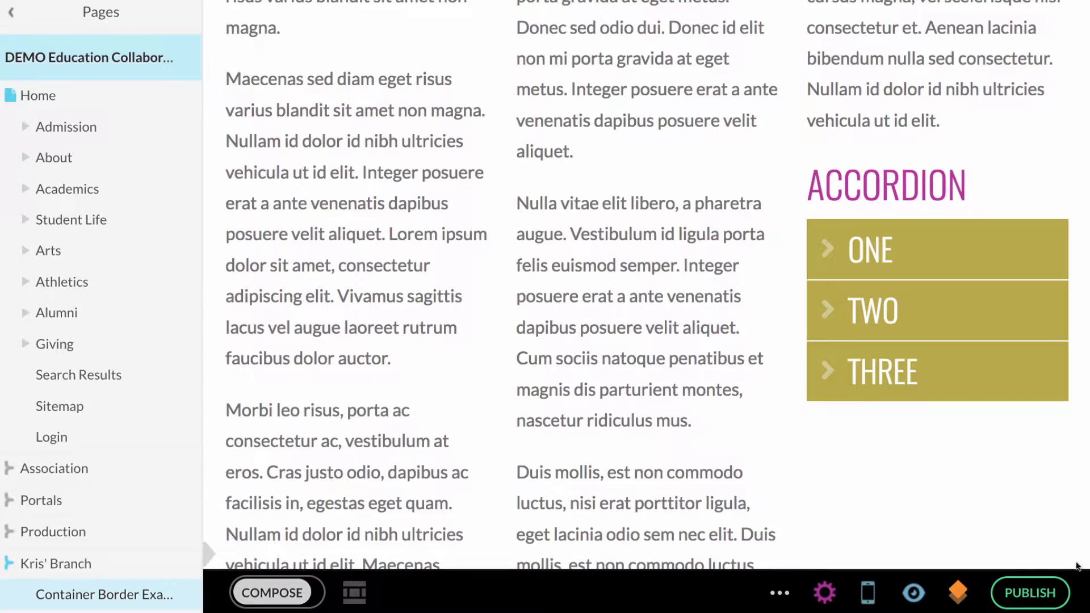
pyautogui.click(1036, 594)
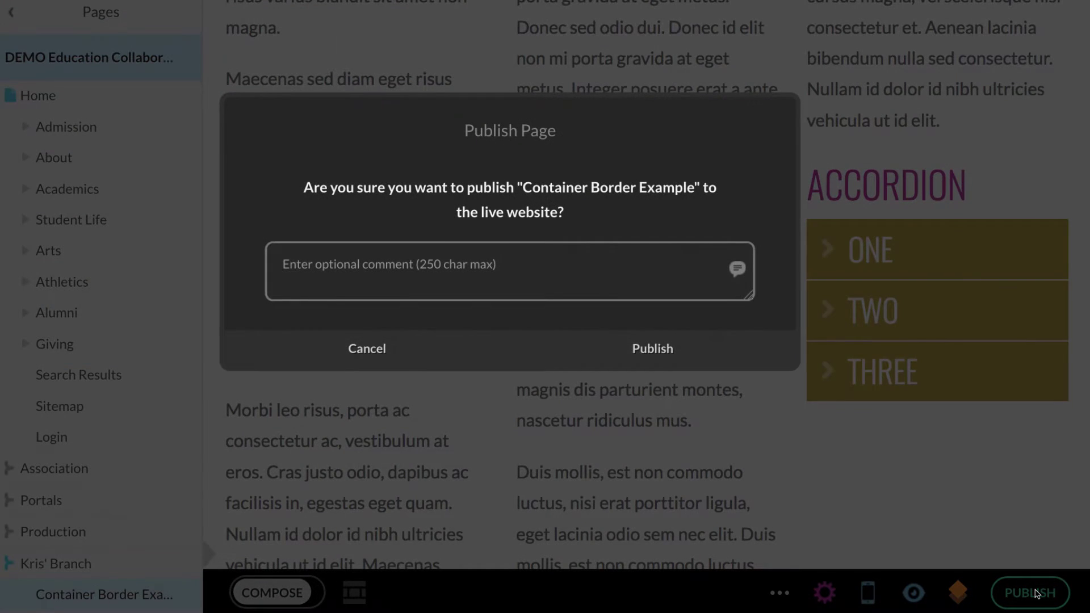
pyautogui.click(585, 343)
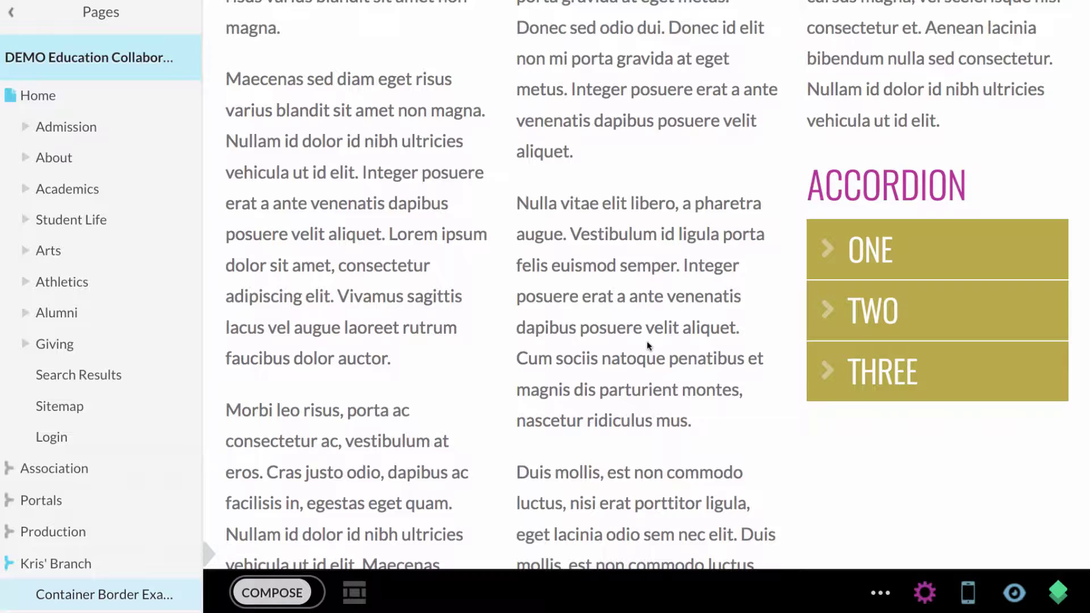
pyautogui.scroll(7, 672, 357)
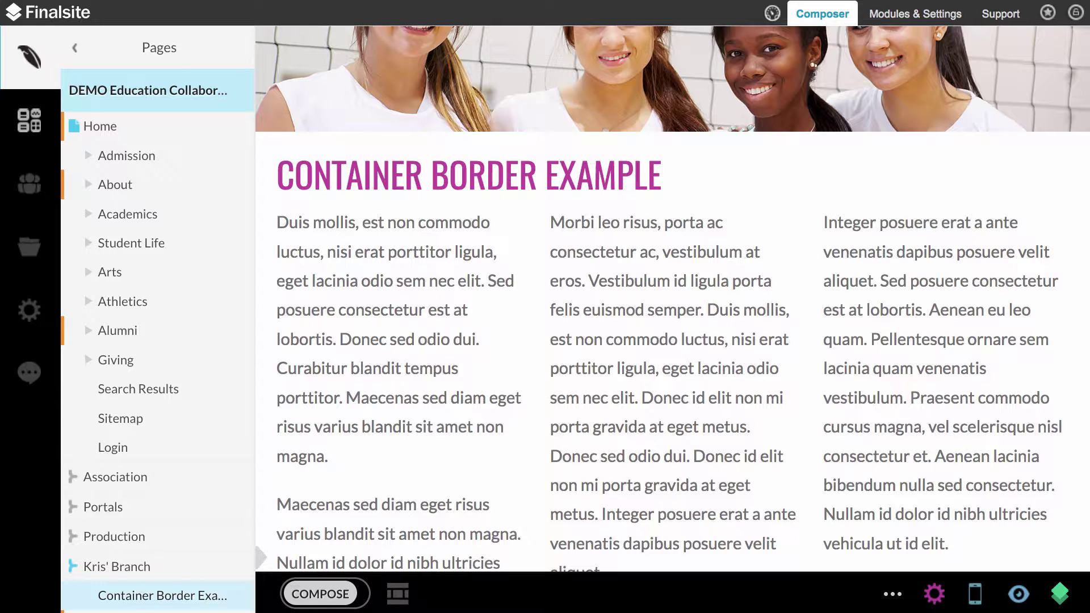
# Step: Write .KLD-Element-Border with padding 0 10px 10px 10px, border solid black 1px, azure background
pyautogui.moveTo(399, 92)
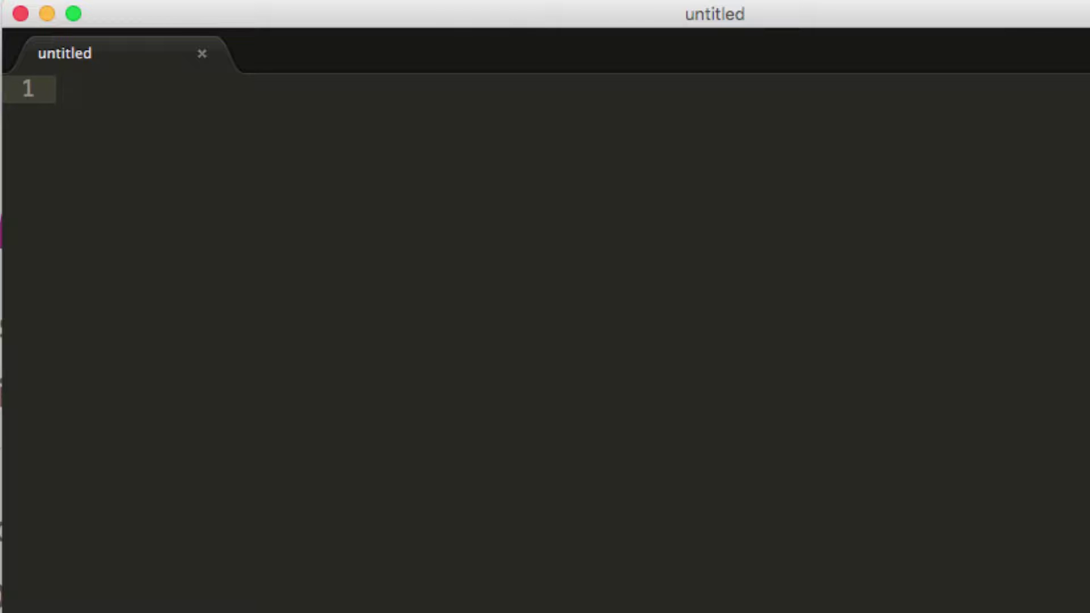
pyautogui.write('.')
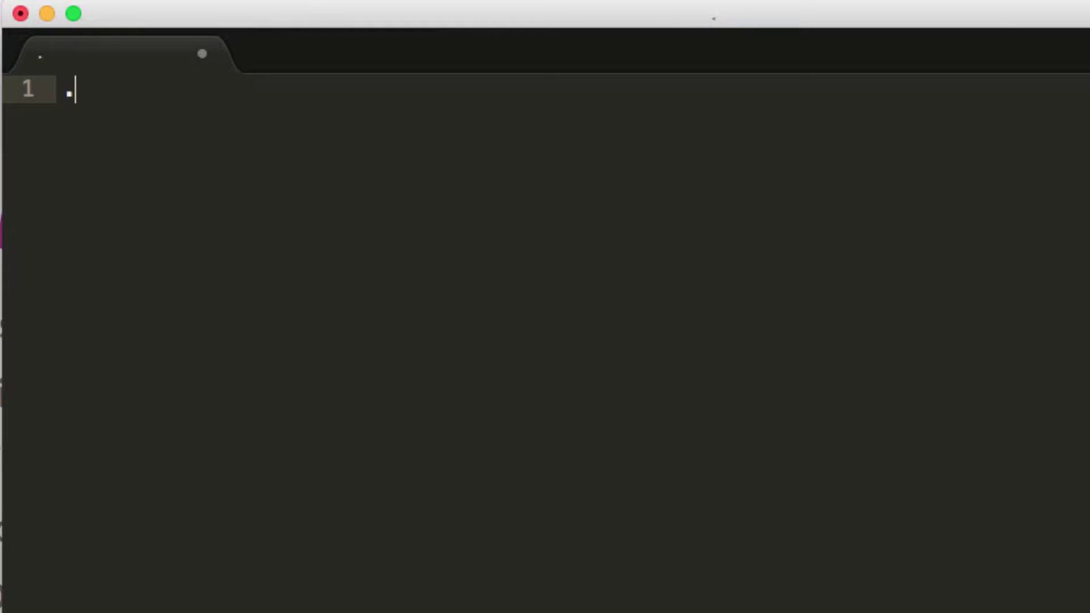
pyautogui.write('KLD')
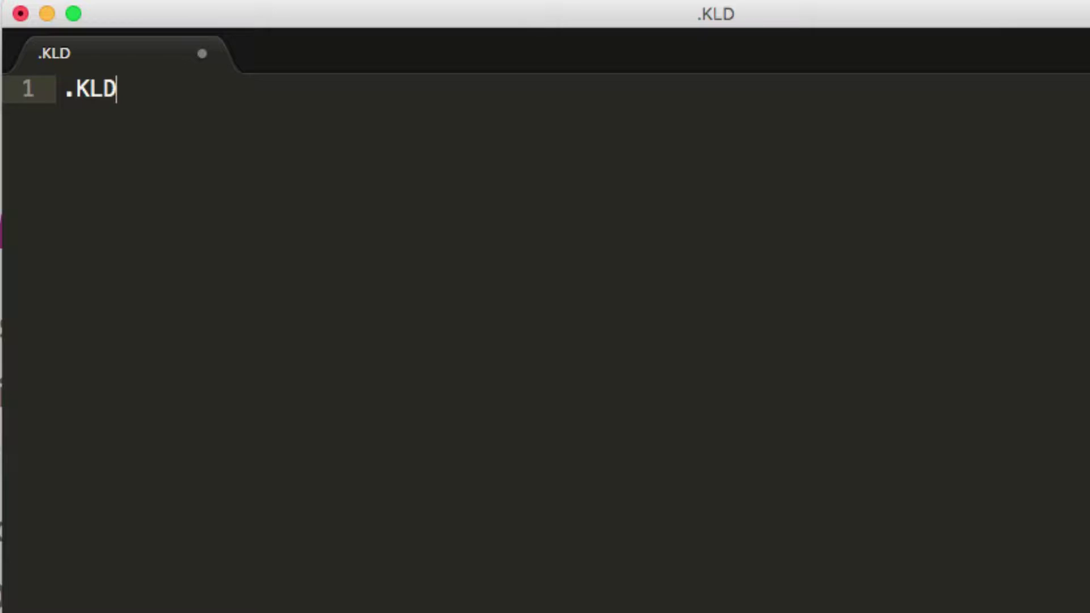
pyautogui.write('-Element-')
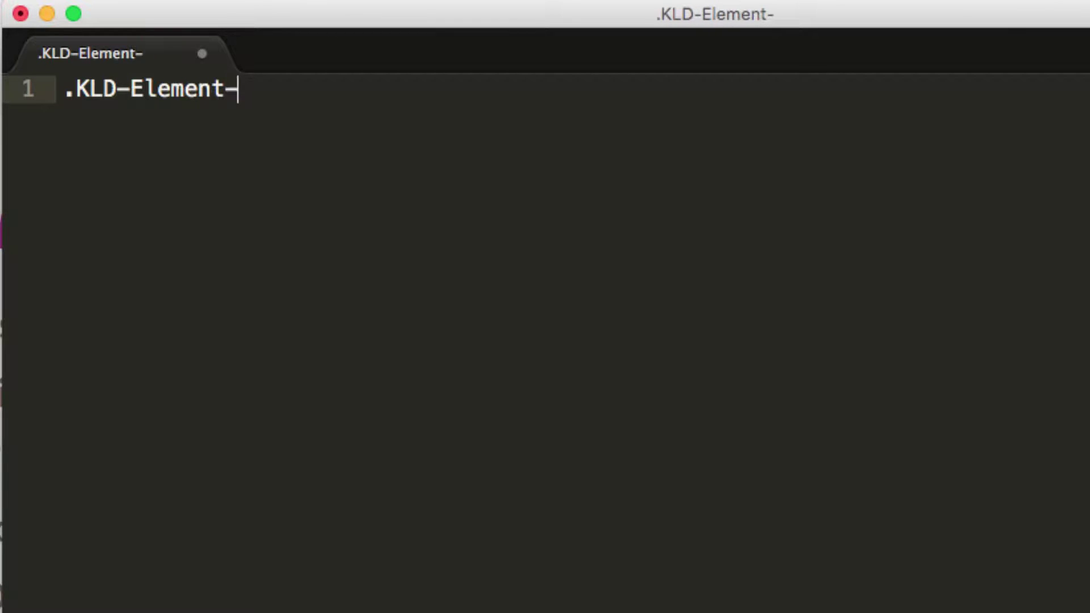
pyautogui.write('Border {')
pyautogui.press('Return')
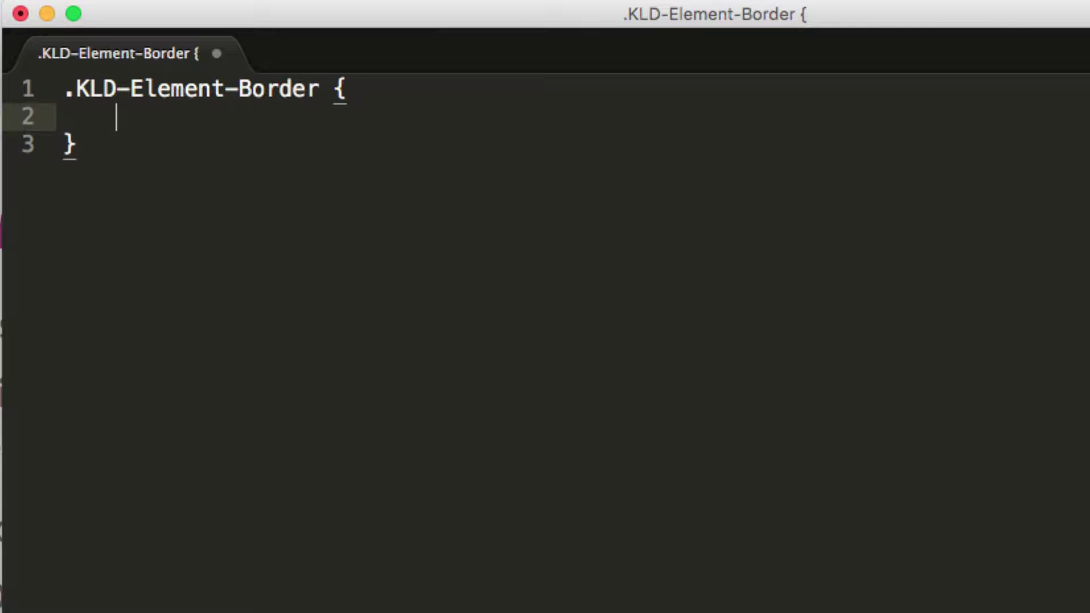
pyautogui.write('padding:')
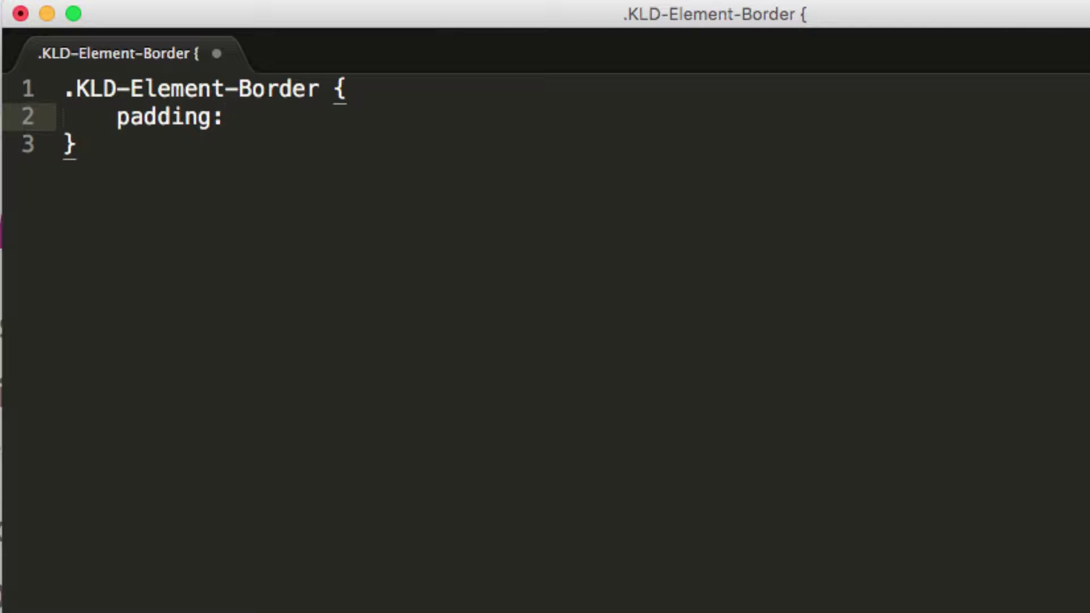
pyautogui.write(' 0 10px ')
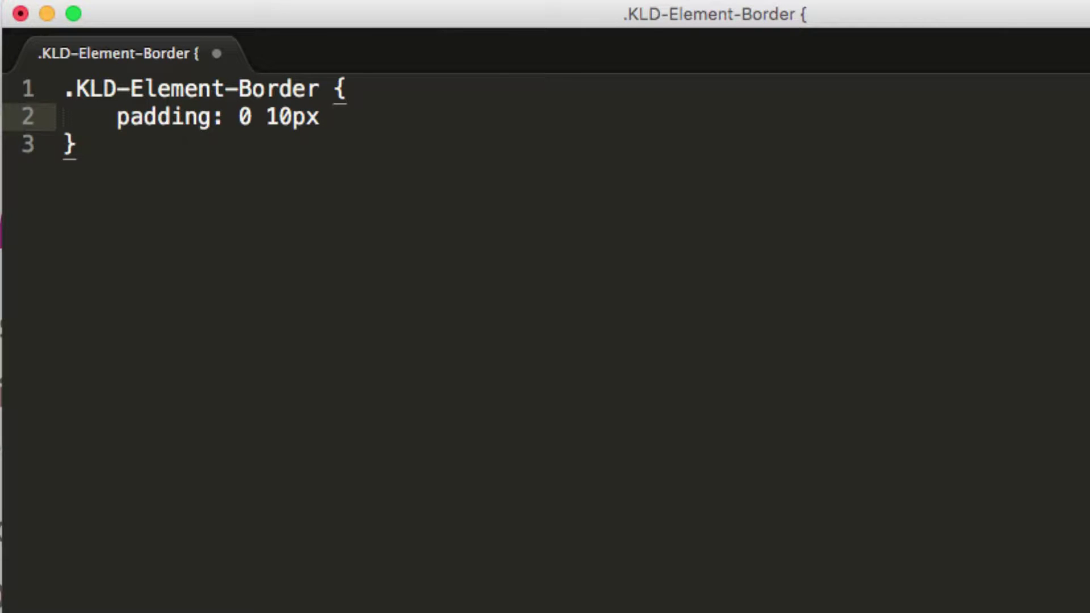
pyautogui.write('10px 10')
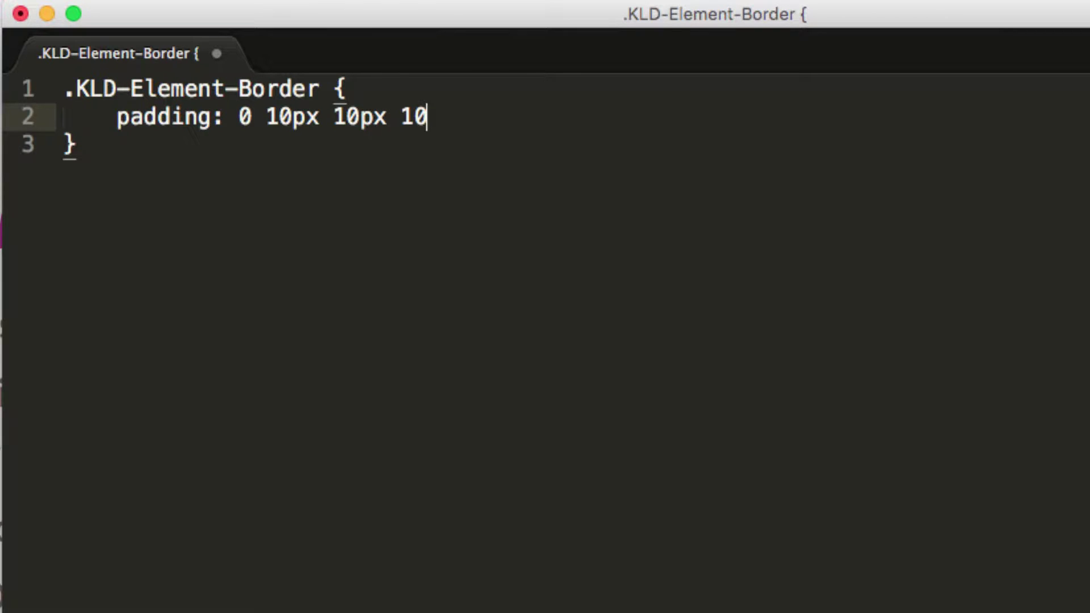
pyautogui.write('px;')
pyautogui.press('Return')
pyautogui.write('bo')
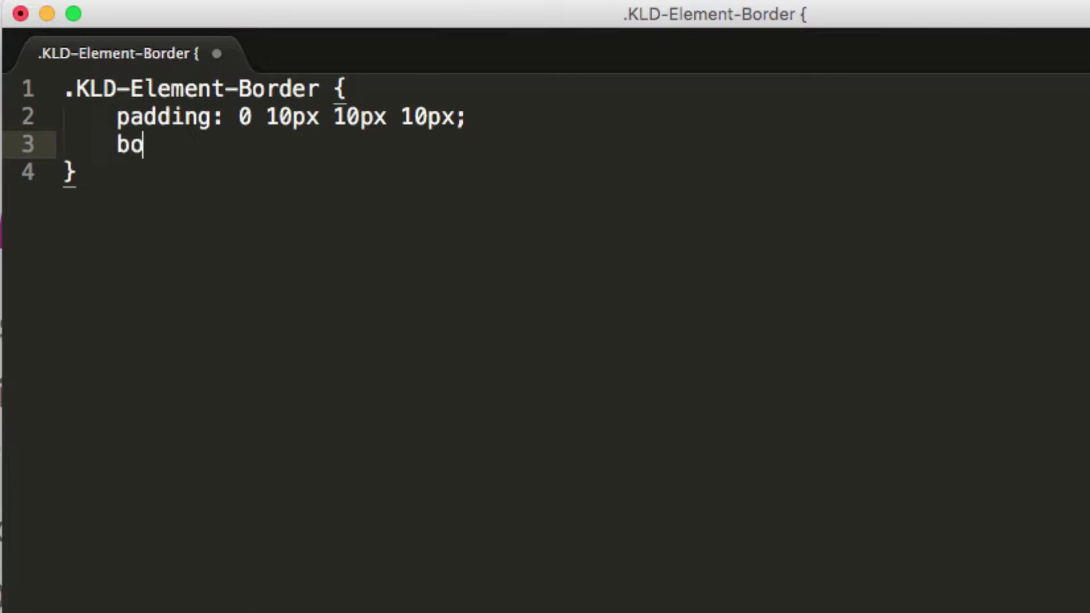
pyautogui.write('rder: so')
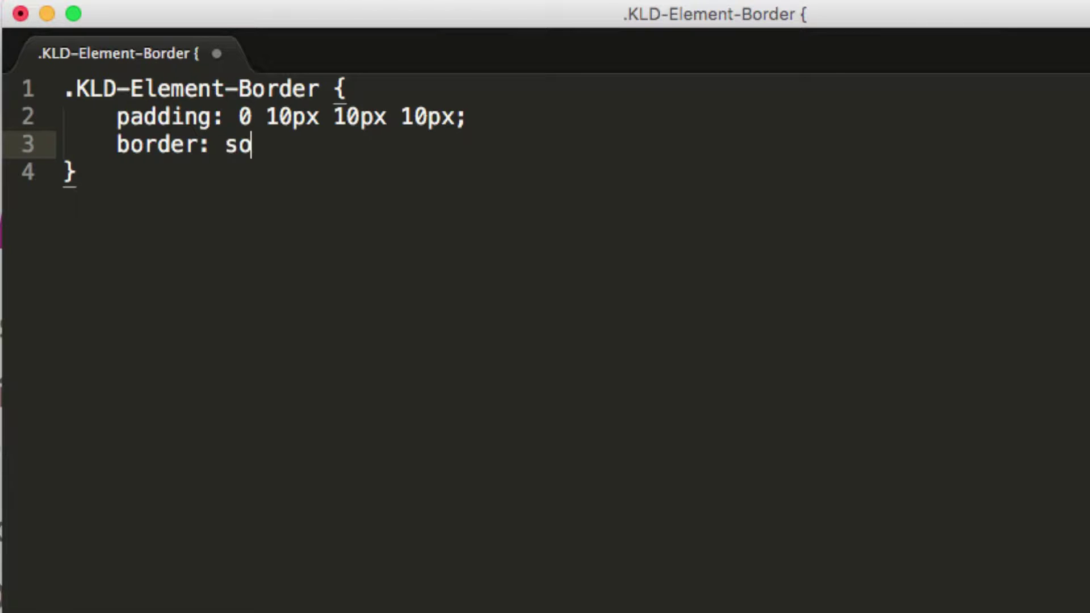
pyautogui.write('lid black')
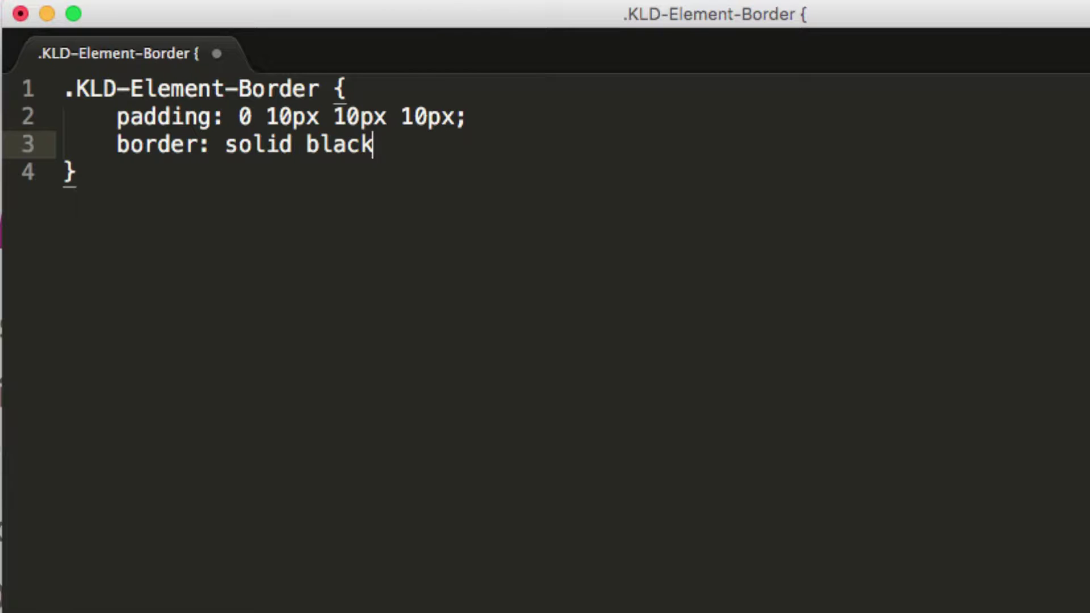
pyautogui.write(' 1px;')
pyautogui.press('Return')
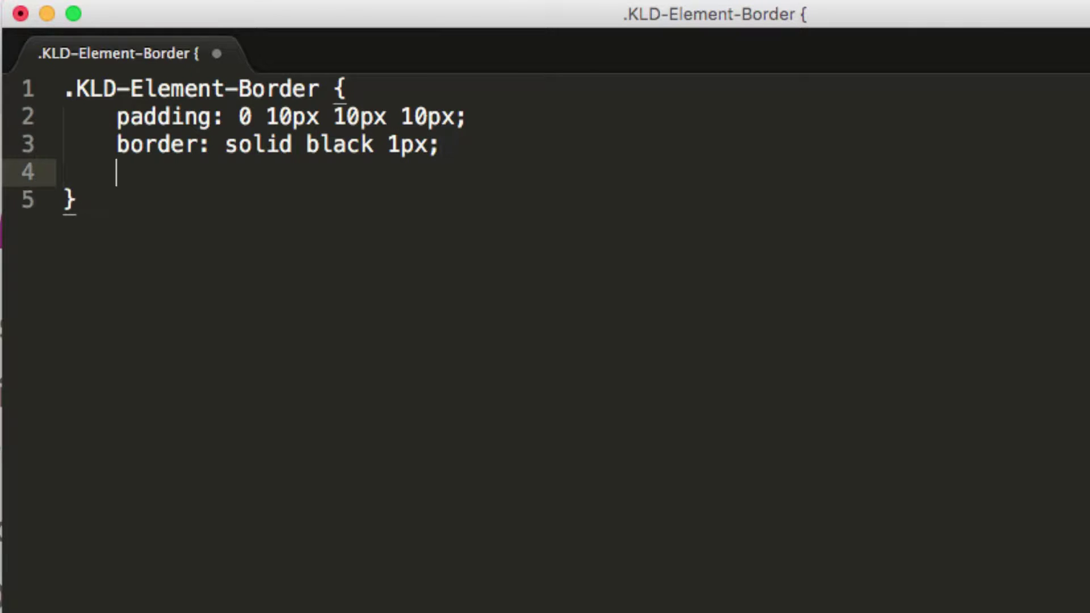
pyautogui.write('backgro')
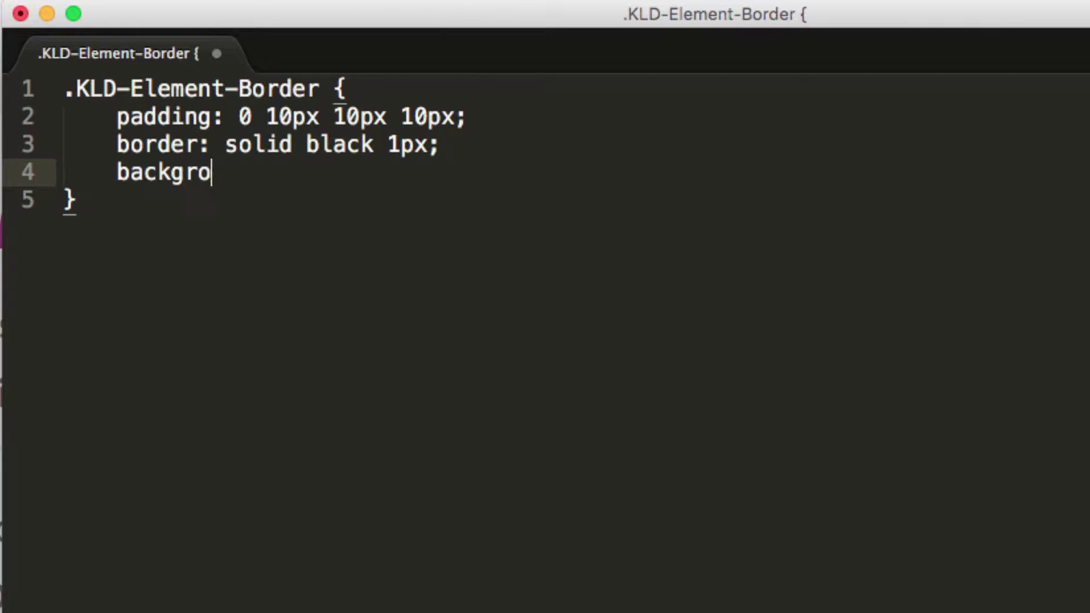
pyautogui.write('und-colo')
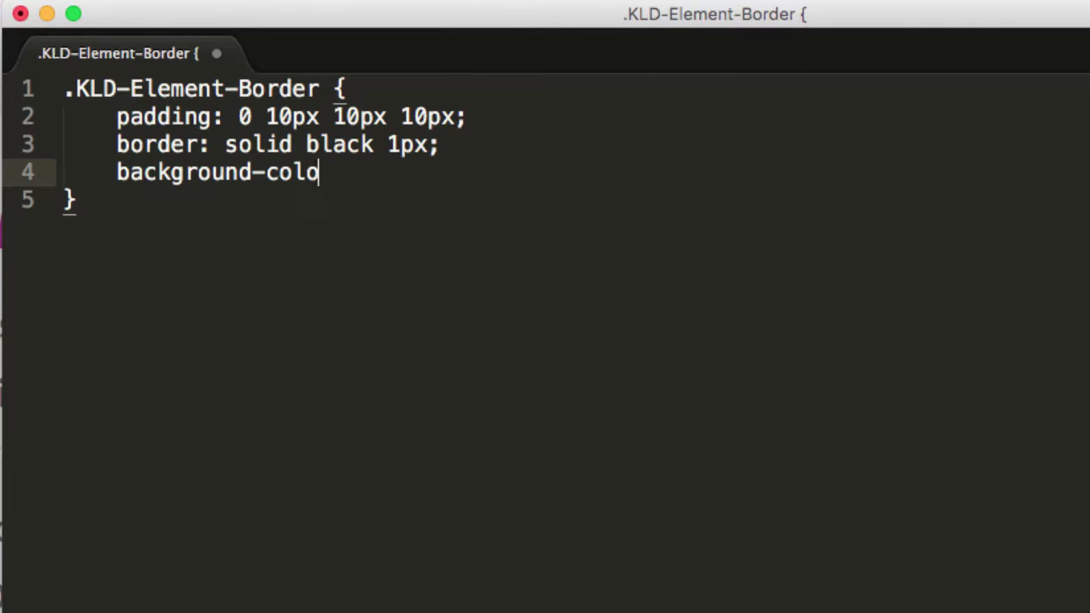
pyautogui.write('r: azur')
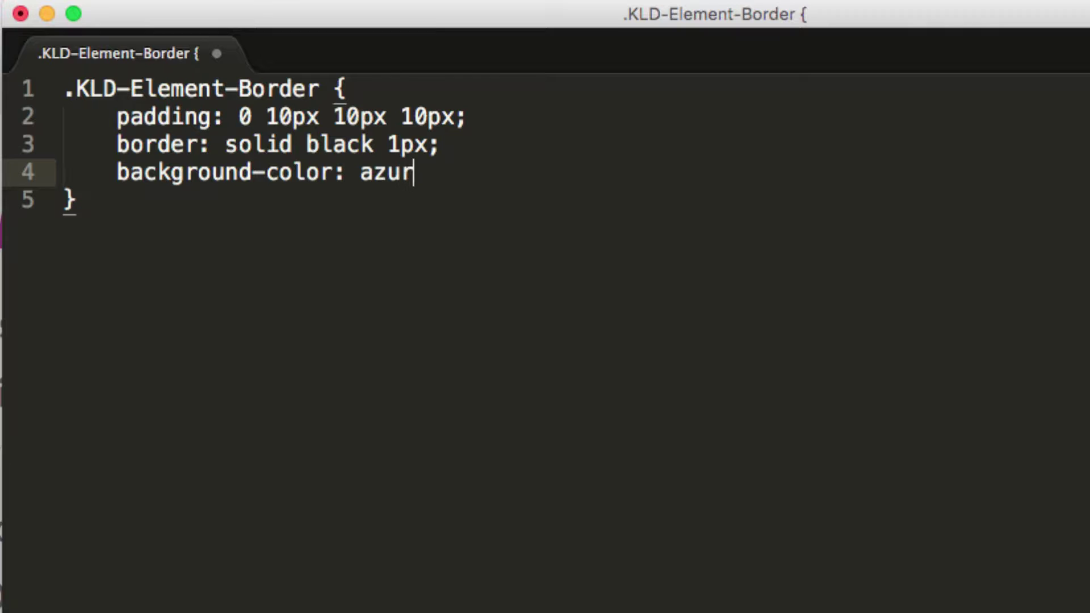
pyautogui.write('e')
pyautogui.write(';')
pyautogui.press('BackSpace')
pyautogui.write(';')
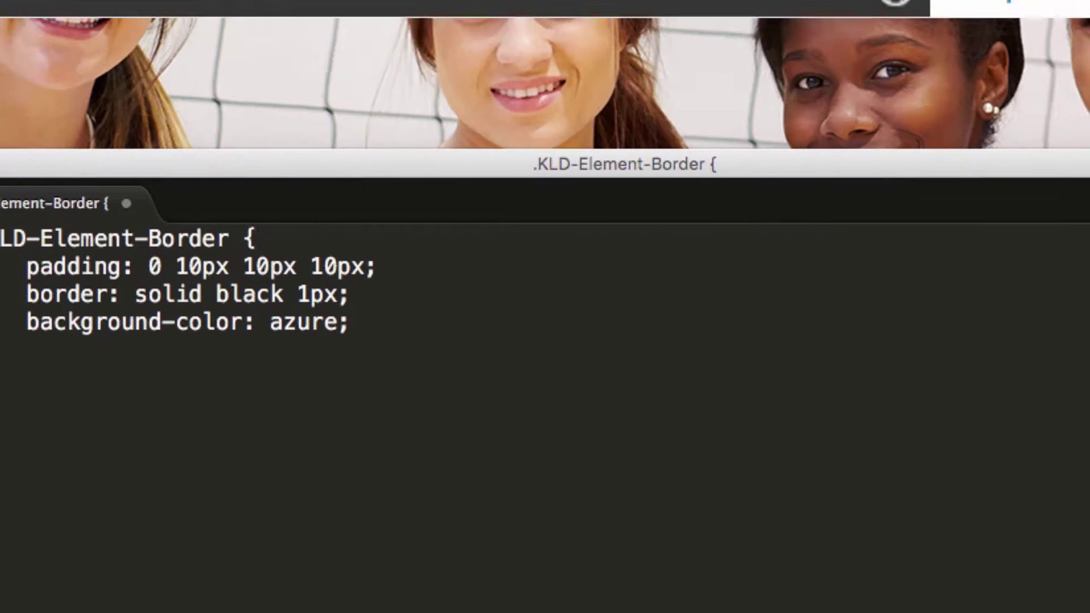
pyautogui.press('super+s')
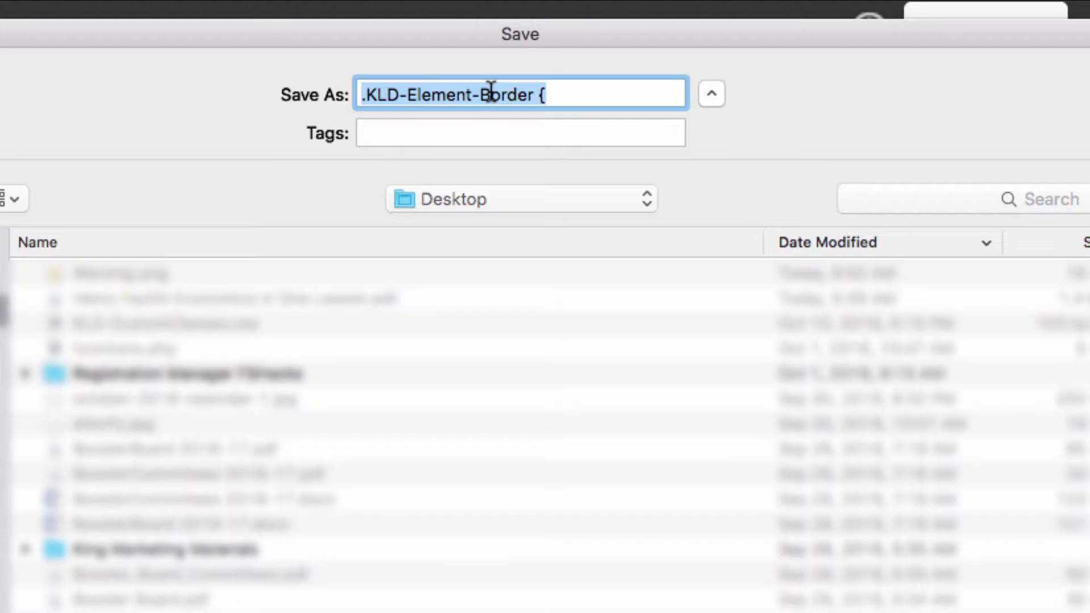
# Step: Save the stylesheet as KLD-Custom-Class.css, then bring the Finalsite browser page forward
pyautogui.write('KL')
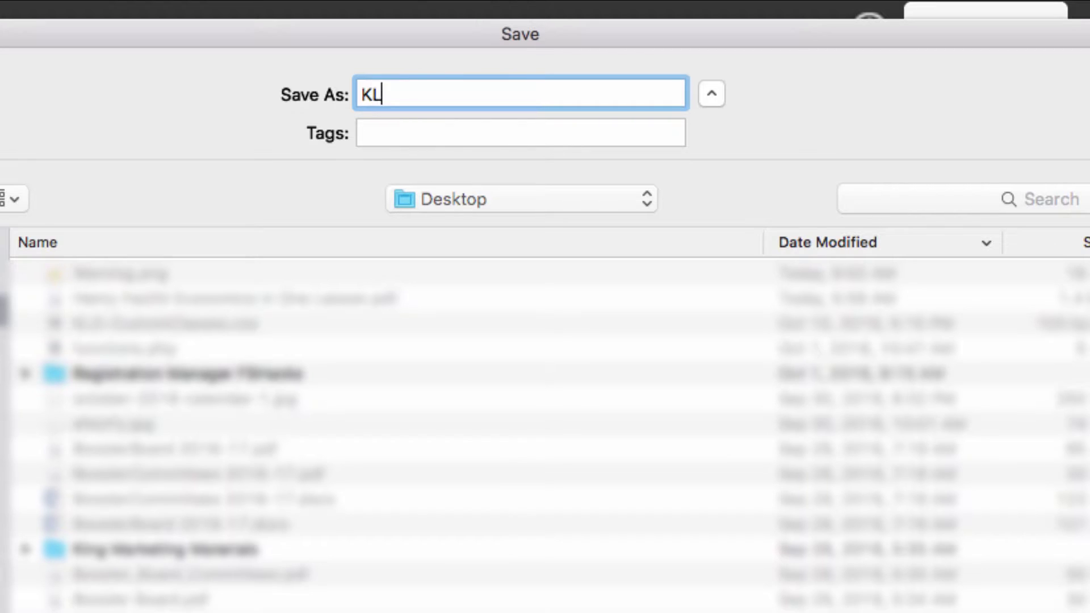
pyautogui.write('D-Custom')
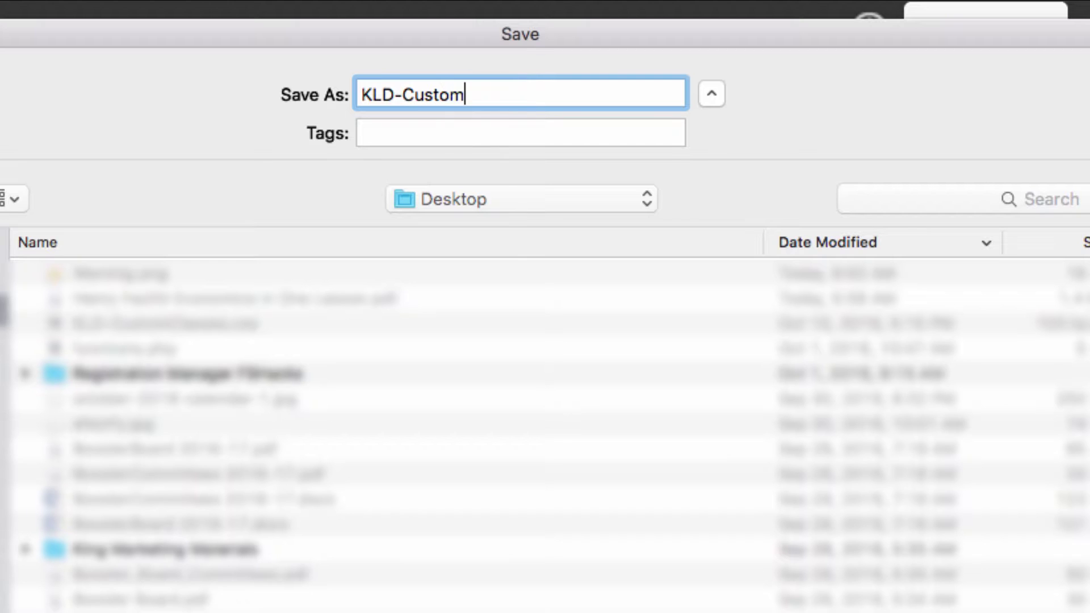
pyautogui.write('-Class.css')
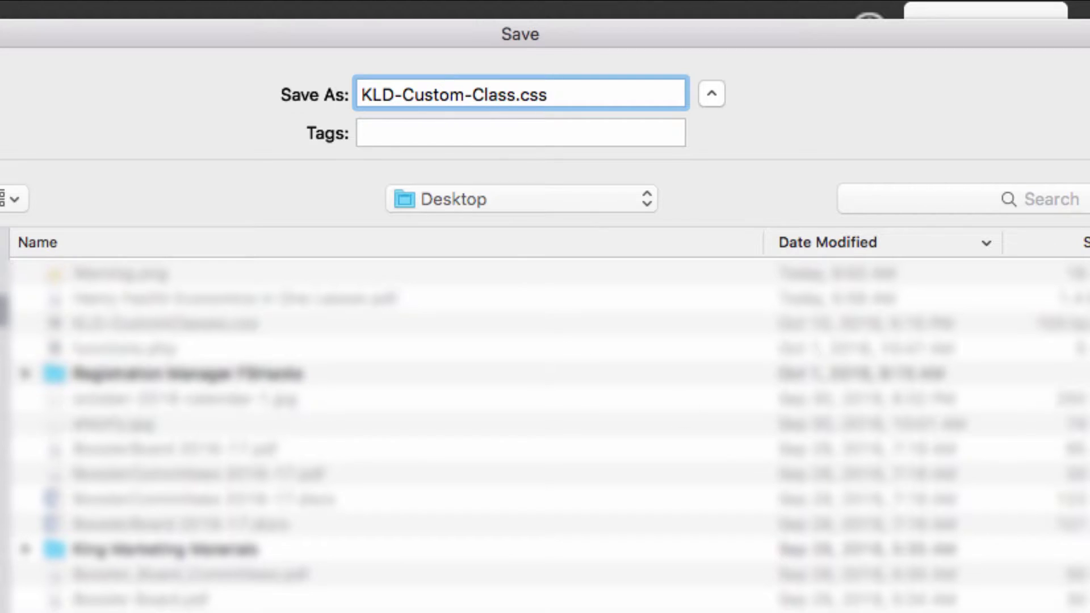
pyautogui.press('Return')
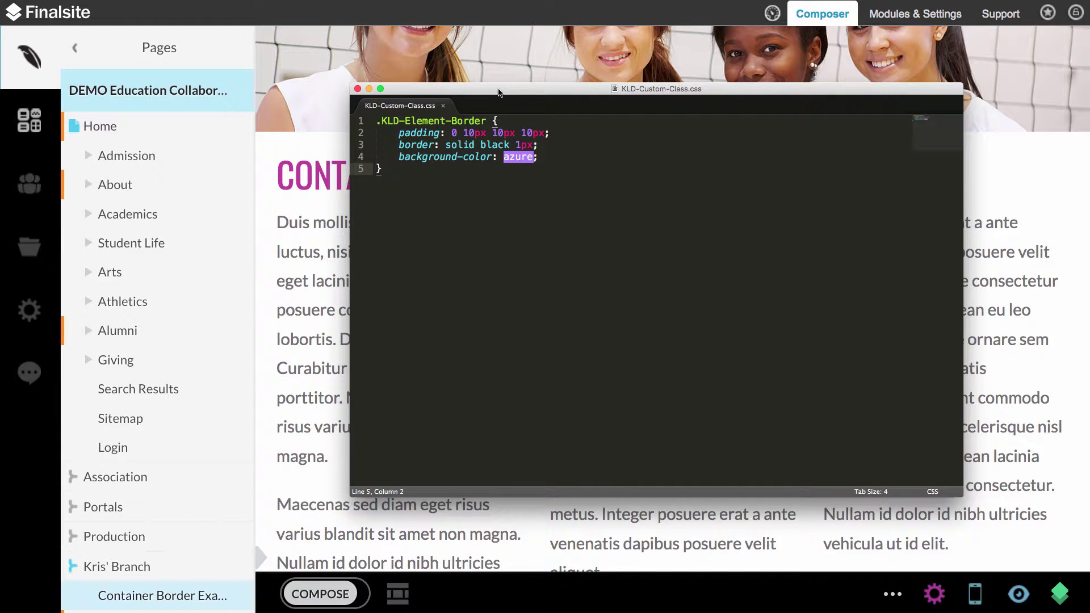
pyautogui.moveTo(492, 92); pyautogui.dragTo(835, 243)
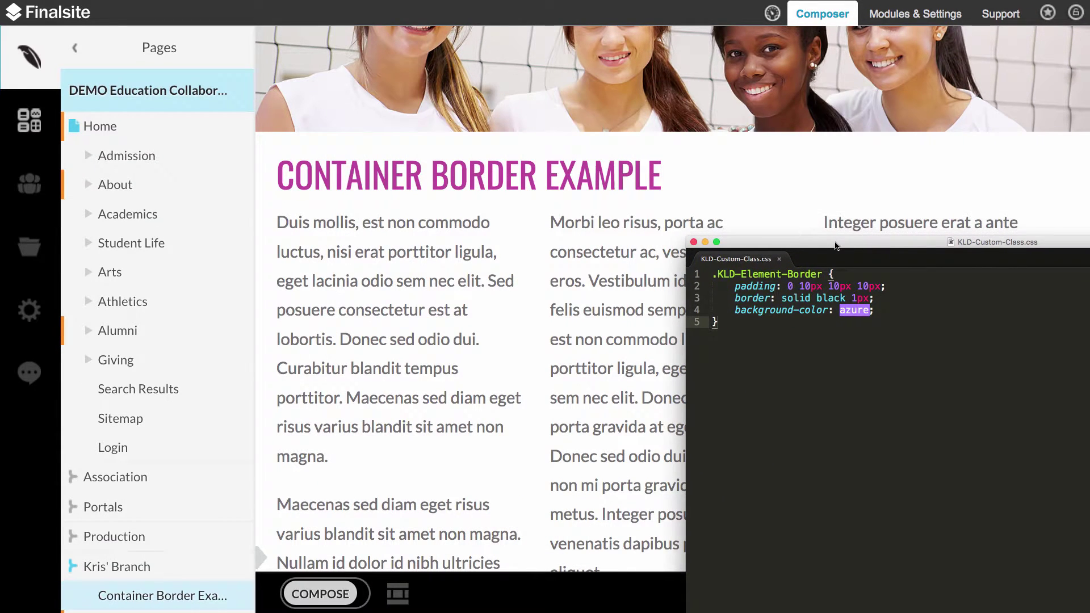
pyautogui.click(820, 161)
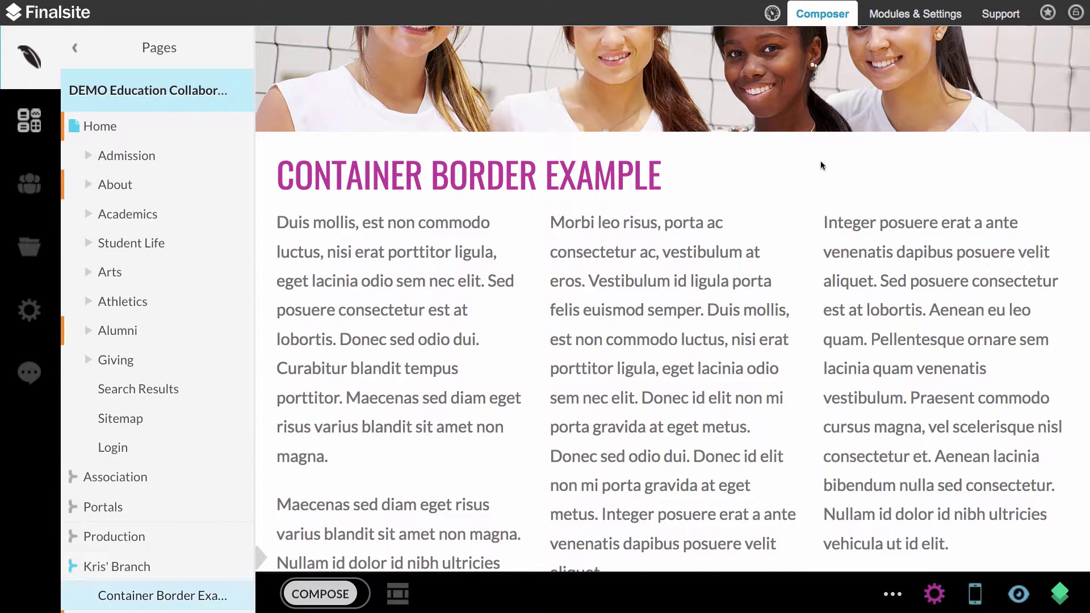
# Step: Create a folder named Custom-Files inside public/themes using the File Manager
pyautogui.moveTo(909, 13)
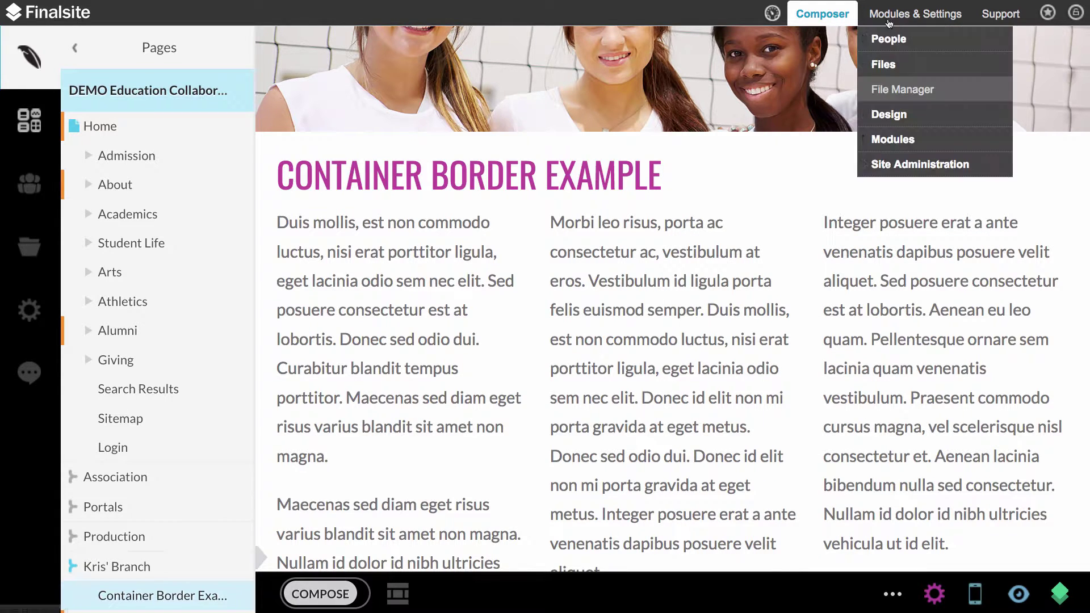
pyautogui.click(900, 91)
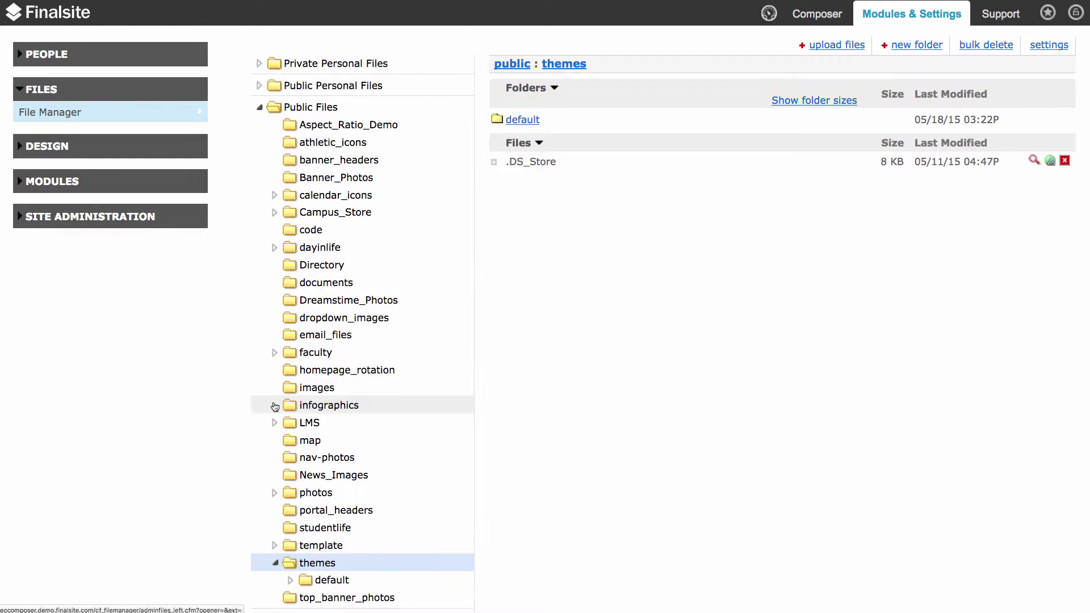
pyautogui.scroll(-1, 342, 411)
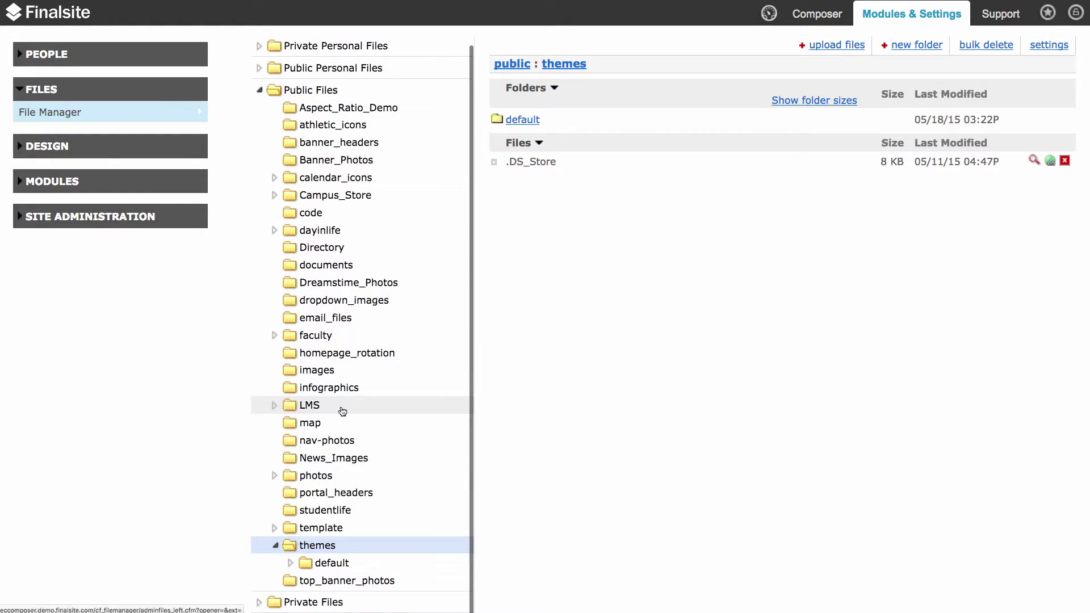
pyautogui.click(330, 550)
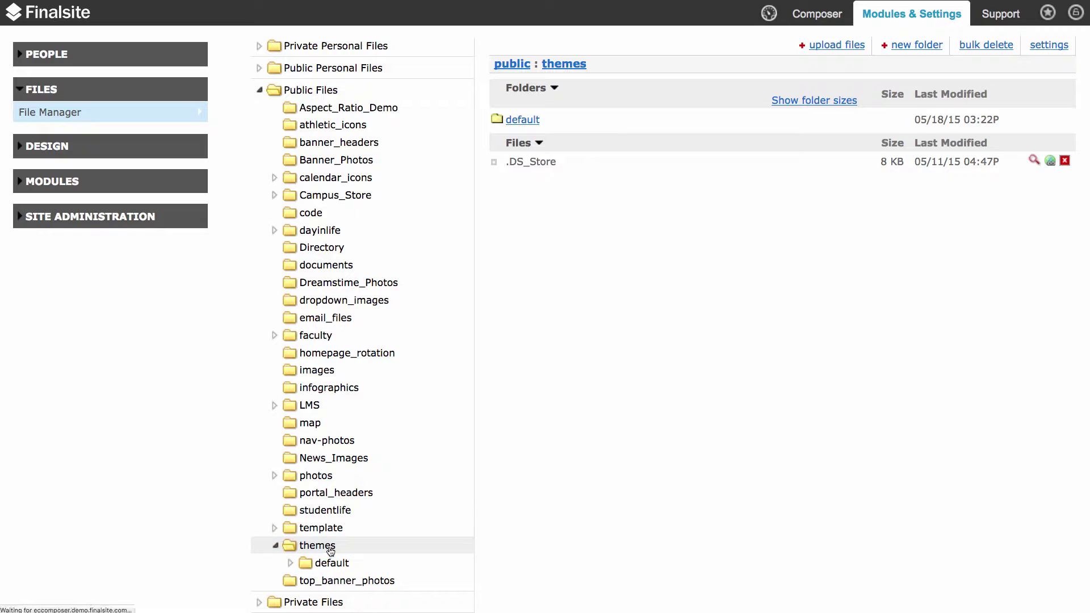
pyautogui.click(928, 47)
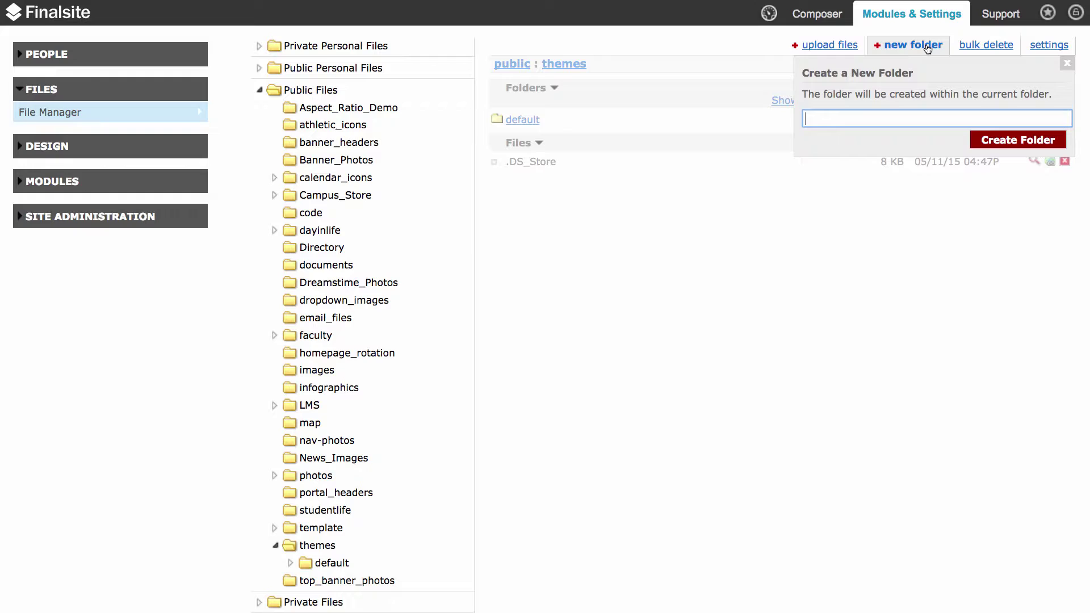
pyautogui.write('Custom-Files')
pyautogui.click(1007, 145)
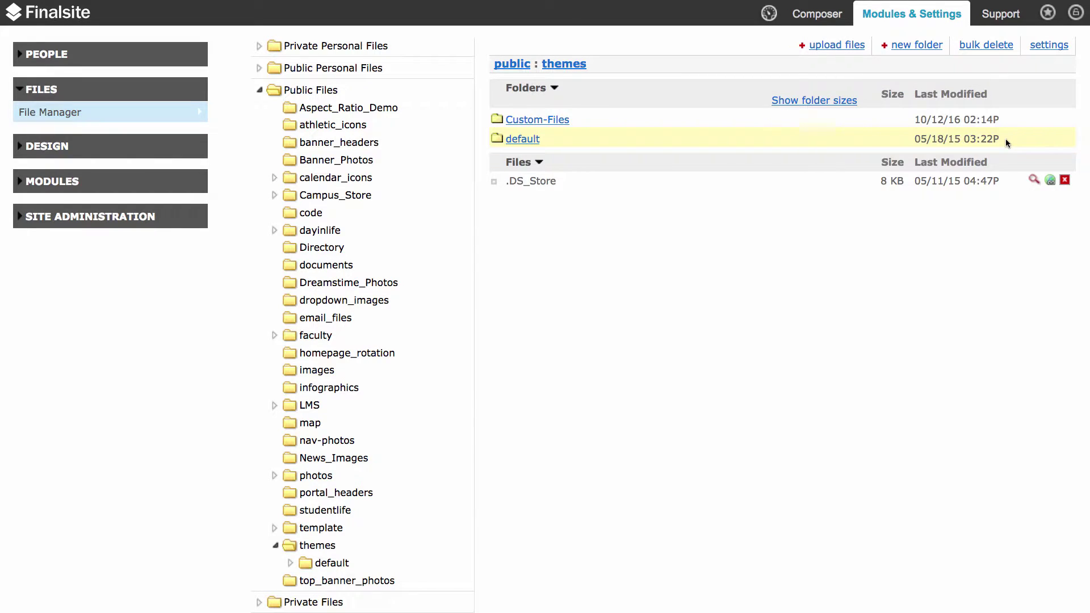
# Step: Upload KLD-Custom-Class.css into Custom-Files, then return to the Composer page view
pyautogui.click(552, 119)
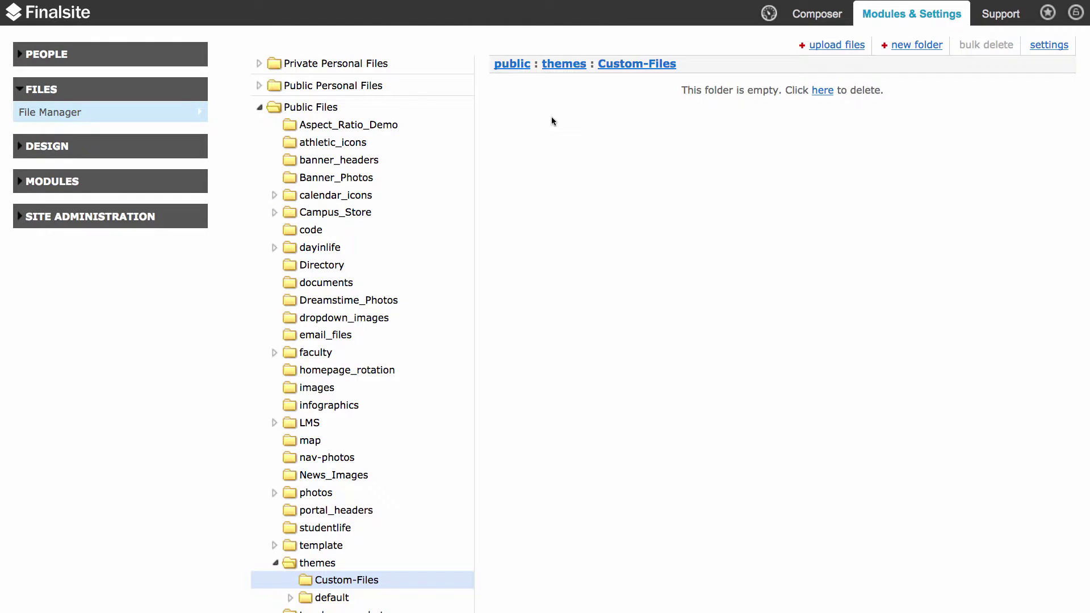
pyautogui.click(824, 50)
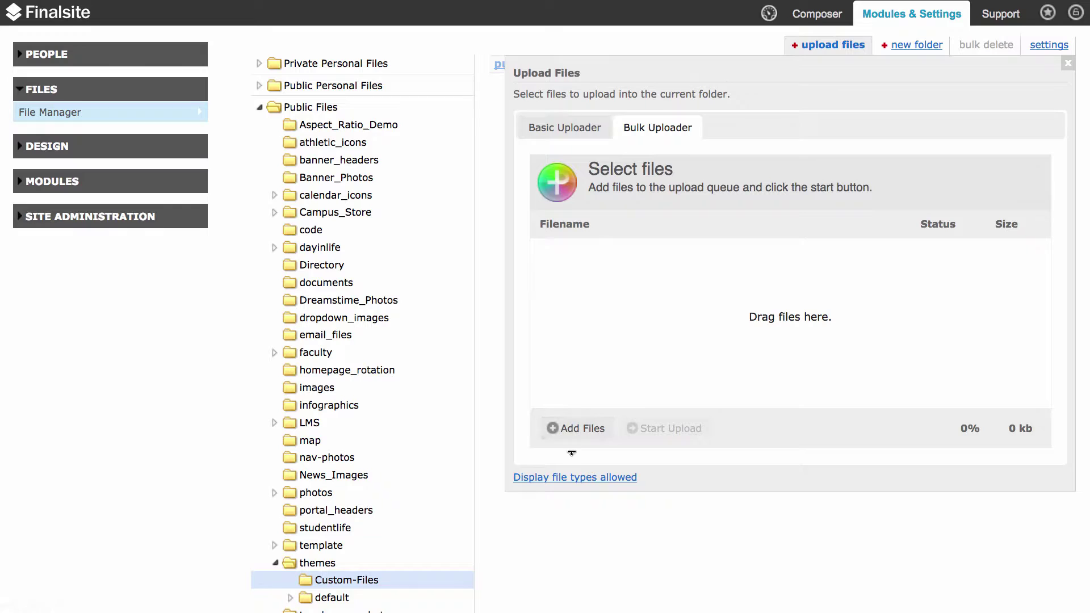
pyautogui.click(574, 433)
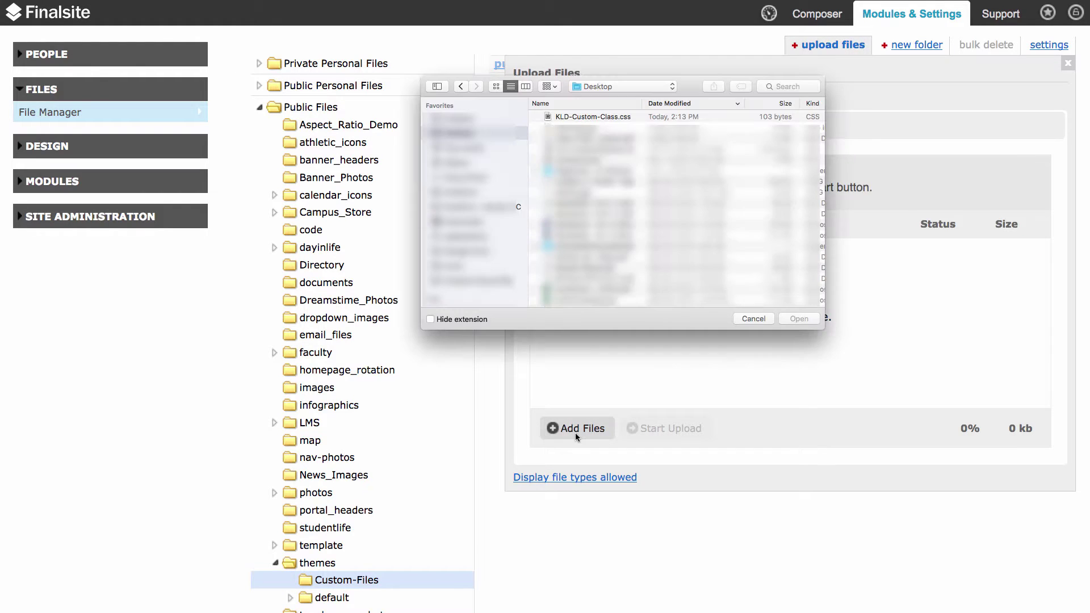
pyautogui.click(584, 117)
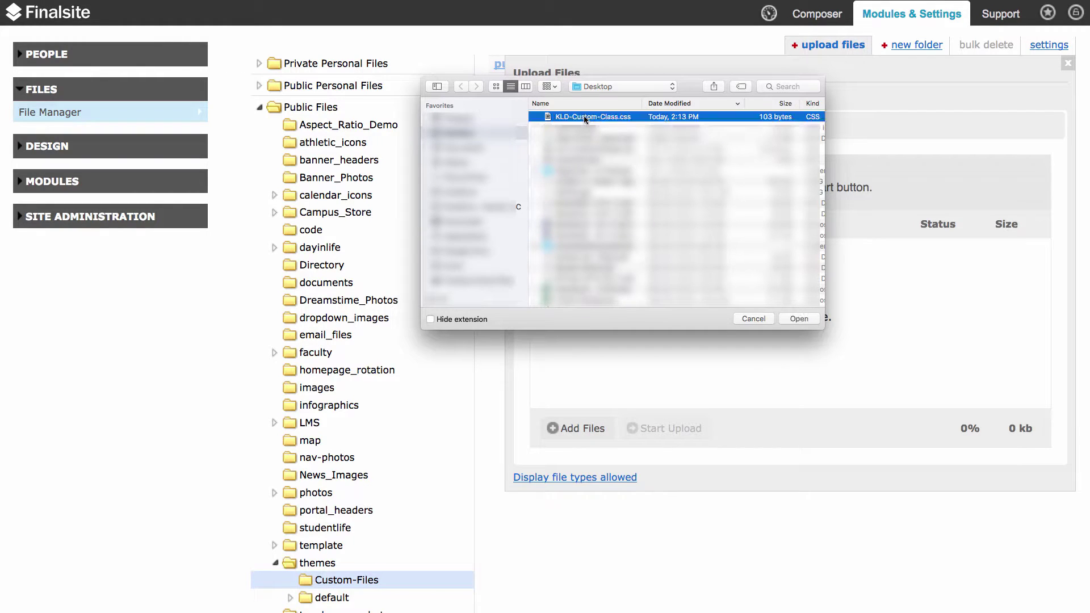
pyautogui.click(798, 319)
pyautogui.click(702, 429)
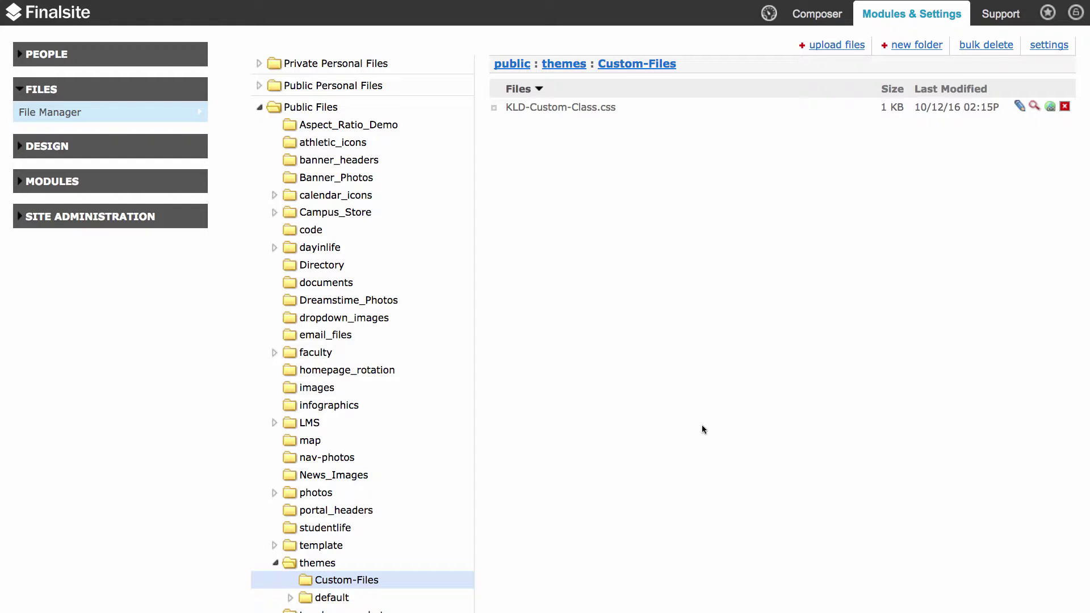
pyautogui.click(805, 16)
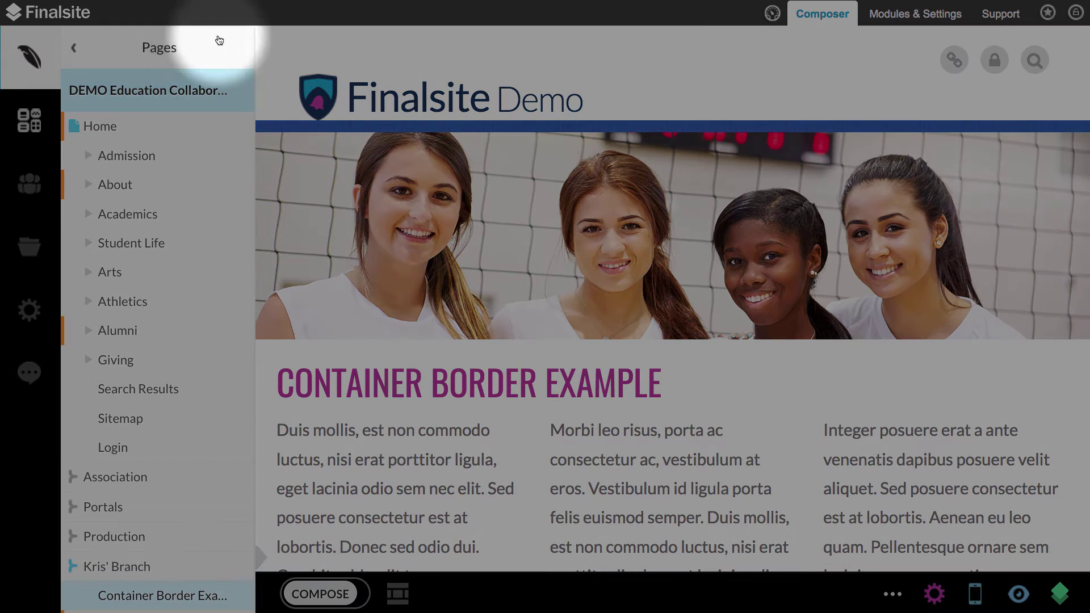
# Step: Go to the Themes list and open the FA6 Demo theme's Edit Theme form
pyautogui.click(97, 55)
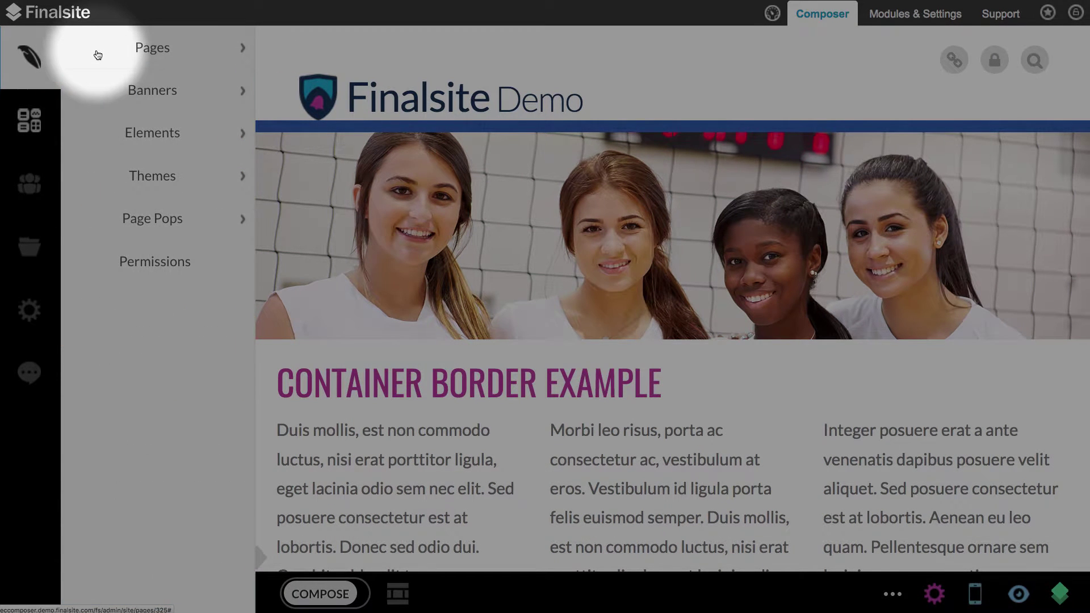
pyautogui.click(137, 176)
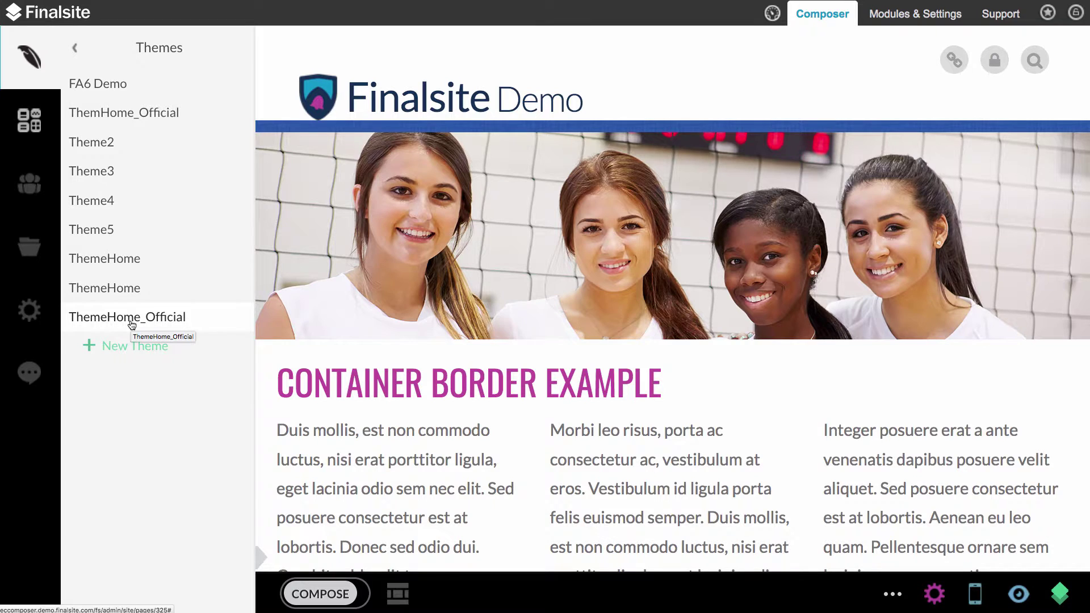
pyautogui.click(102, 84)
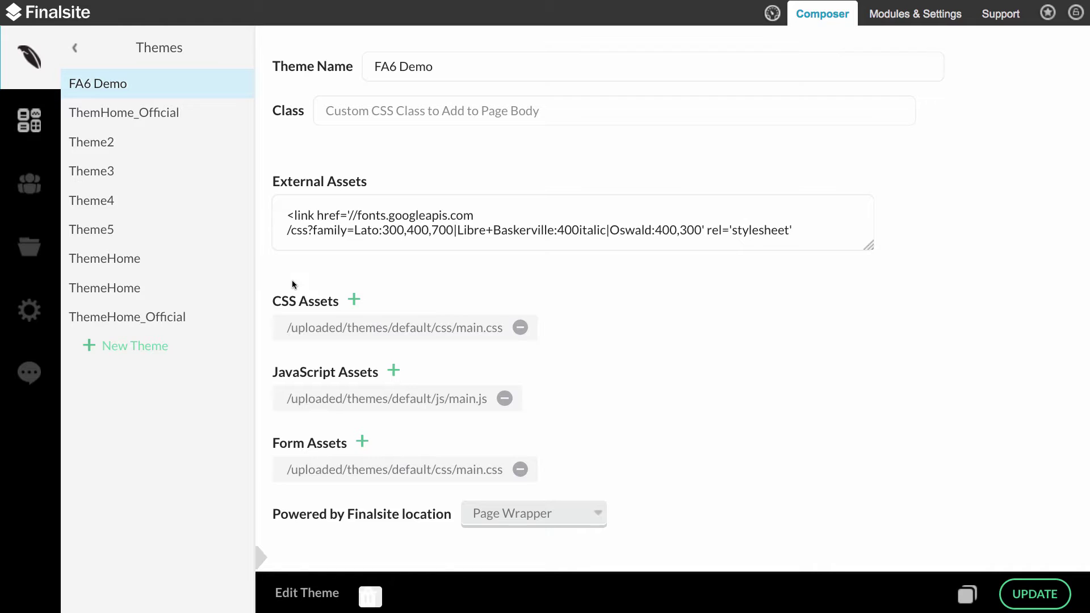
# Step: Add Custom-Files/KLD-Custom-Class.css as a FA6 Demo CSS asset and save the theme
pyautogui.click(355, 300)
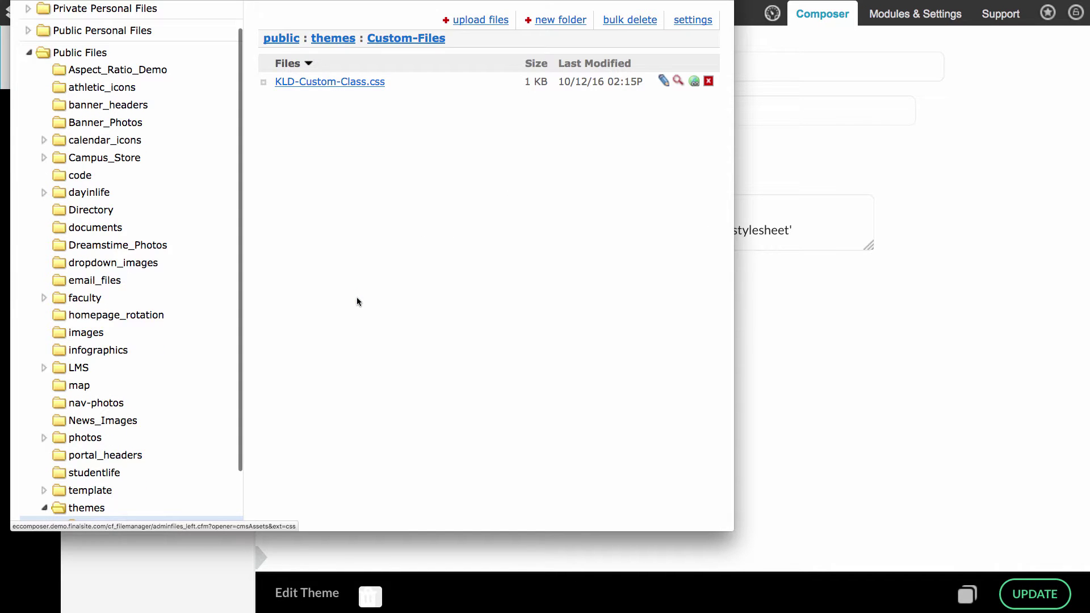
pyautogui.scroll(-2, 151, 335)
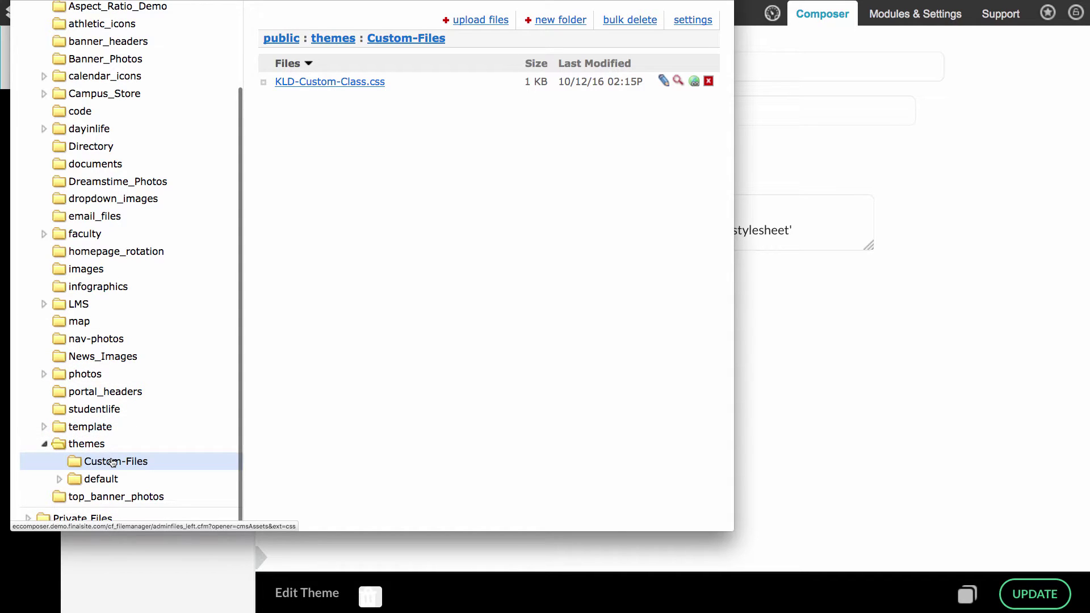
pyautogui.click(341, 82)
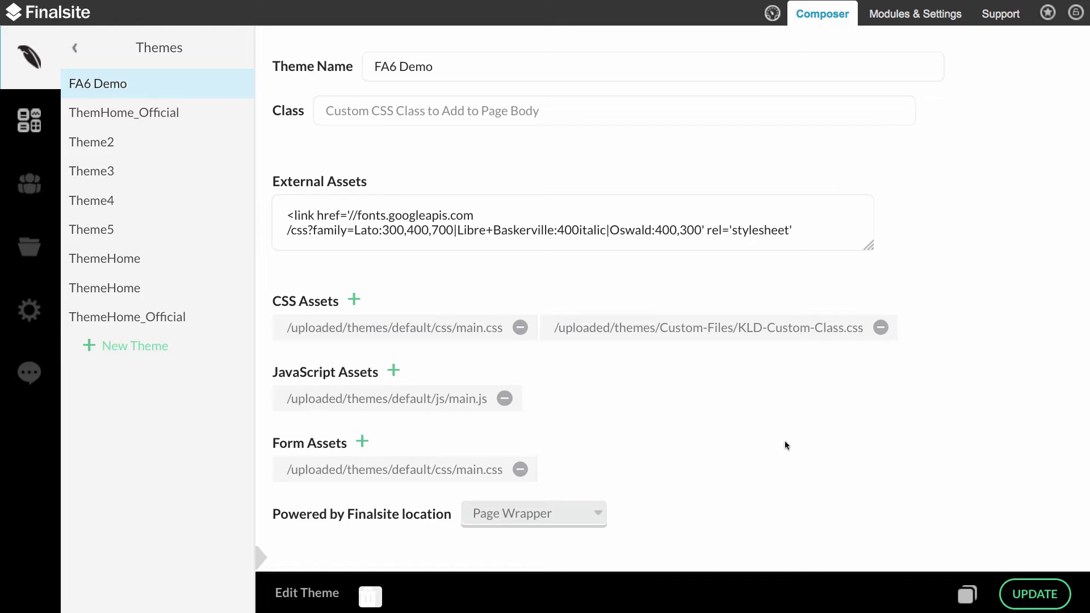
pyautogui.click(1033, 594)
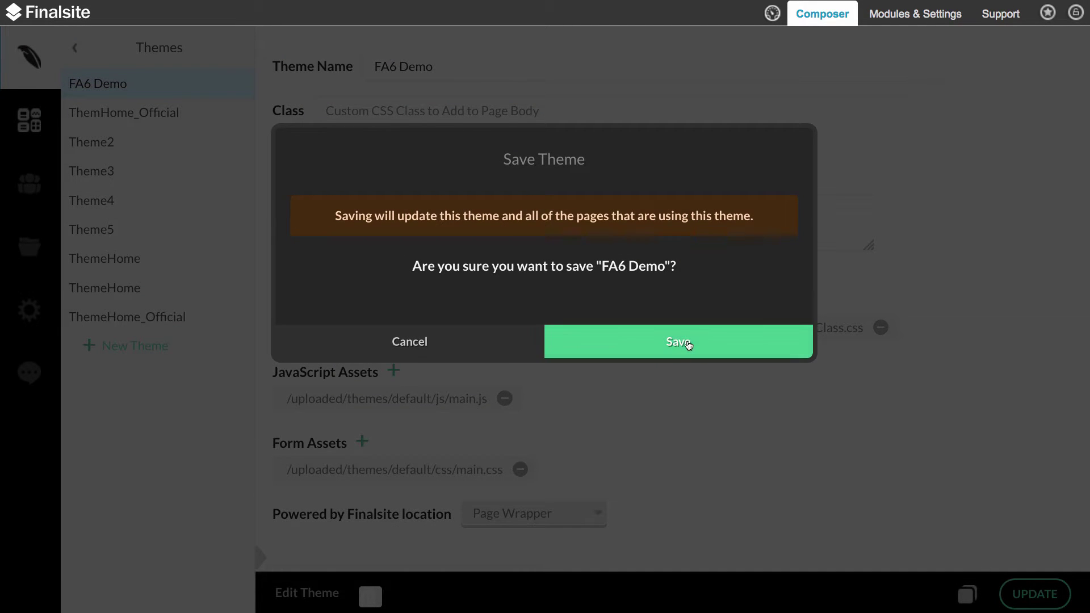
pyautogui.click(688, 343)
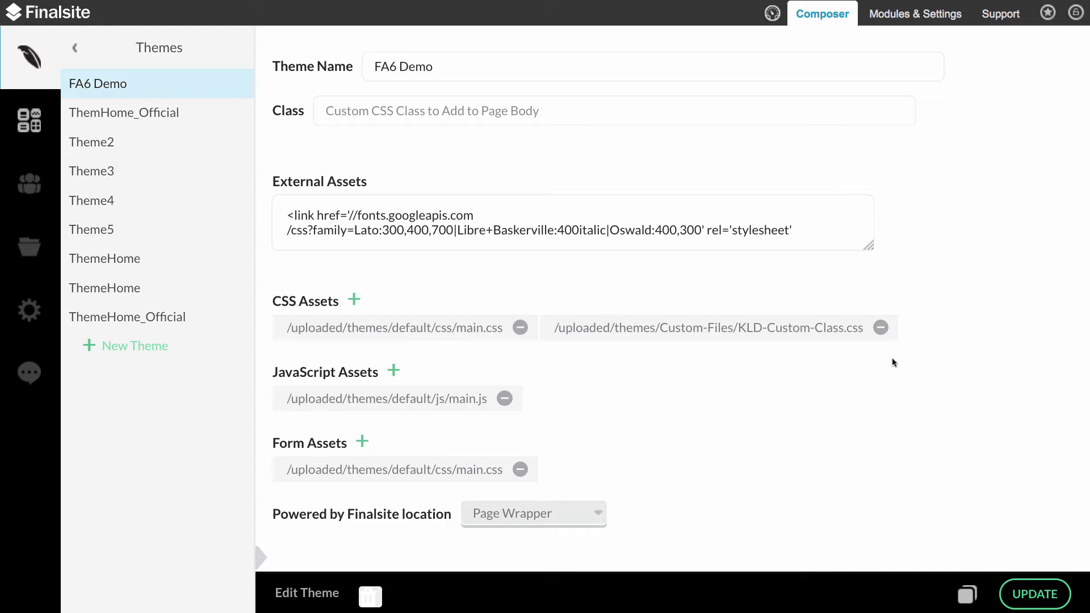
# Step: Undo the removal of the KLD-Custom-Class.css asset by discarding unsaved FA6 Demo changes
pyautogui.click(880, 329)
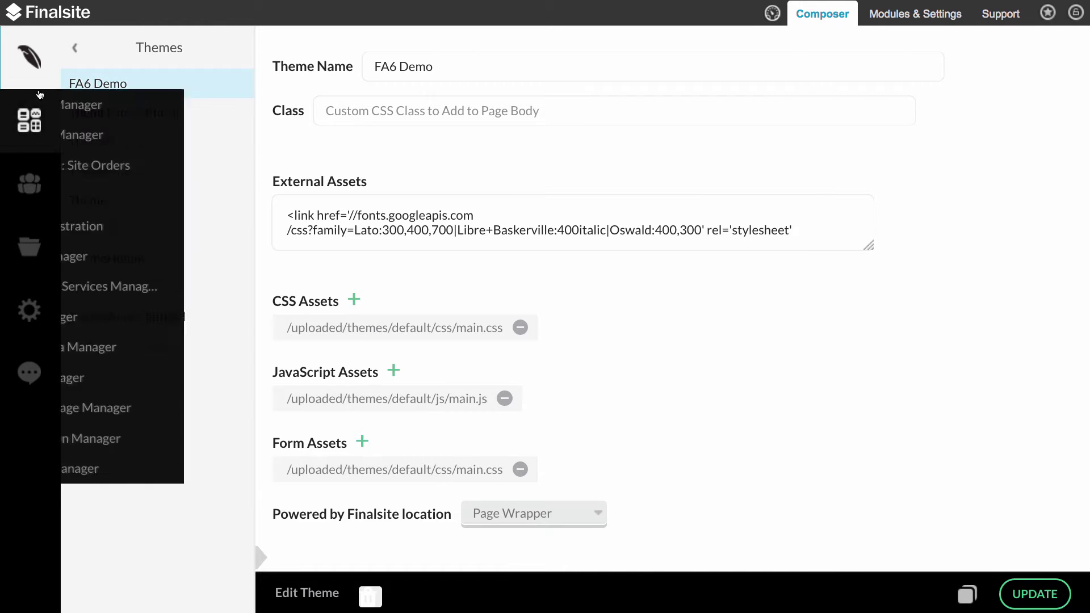
pyautogui.click(105, 85)
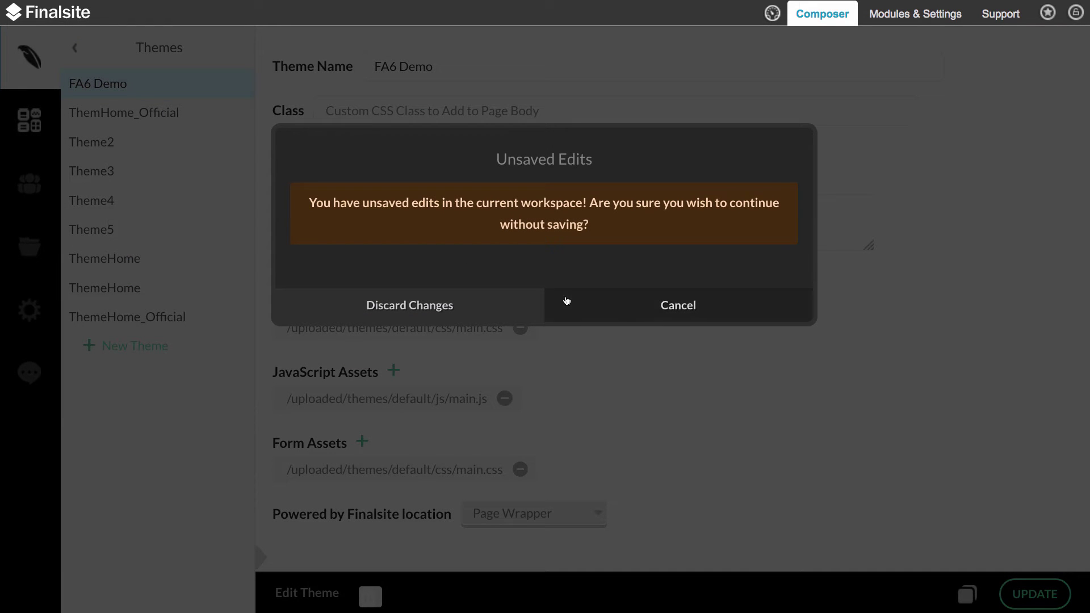
pyautogui.click(475, 310)
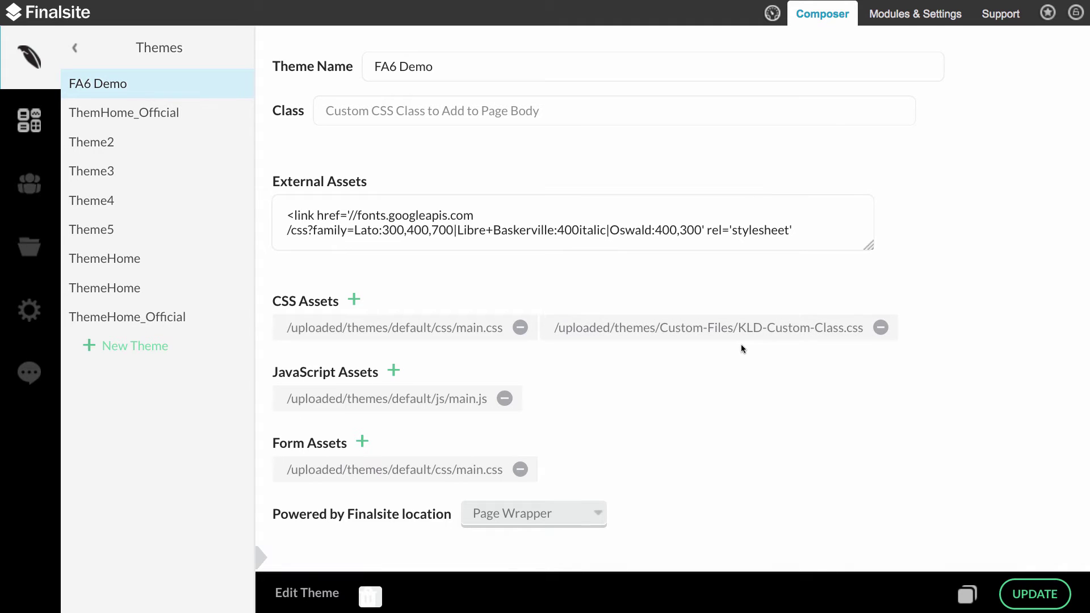
# Step: Open the Container Border Example page from the page tree and scroll through its three columns
pyautogui.click(138, 55)
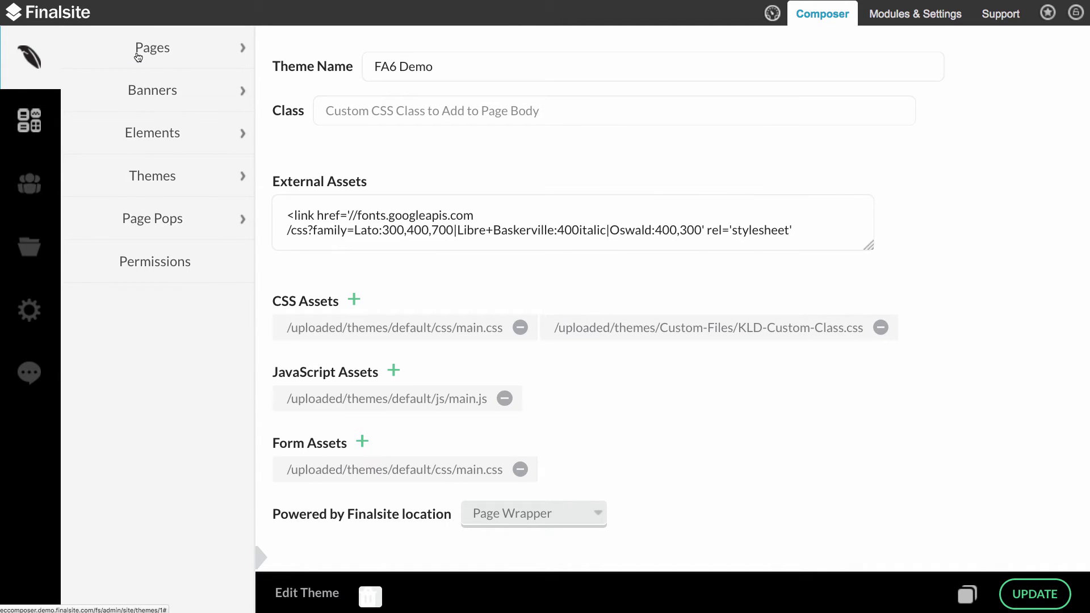
pyautogui.click(142, 54)
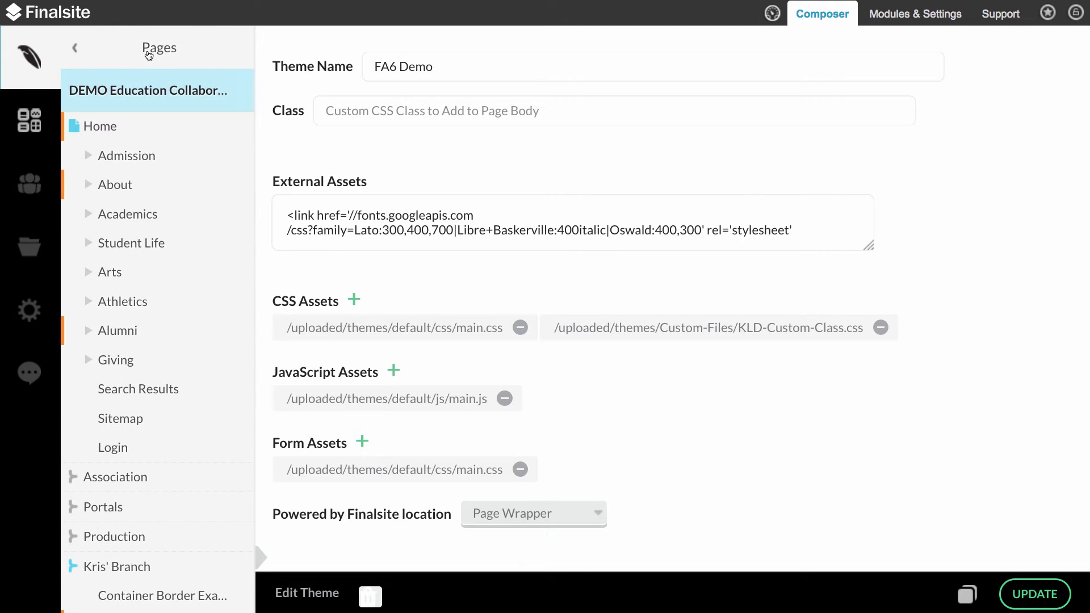
pyautogui.click(138, 599)
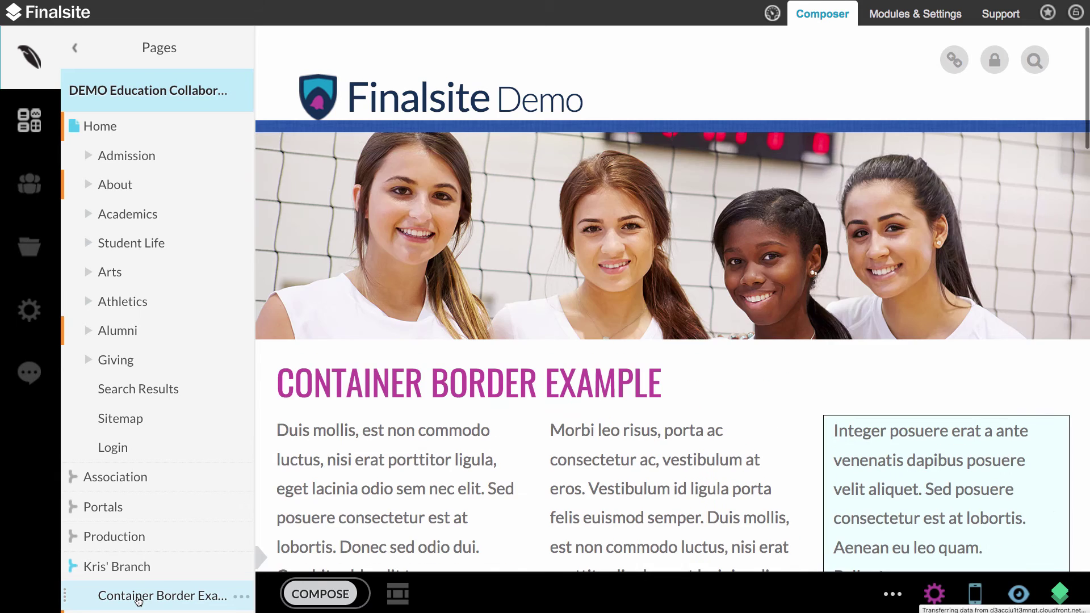
pyautogui.scroll(-5, 559, 481)
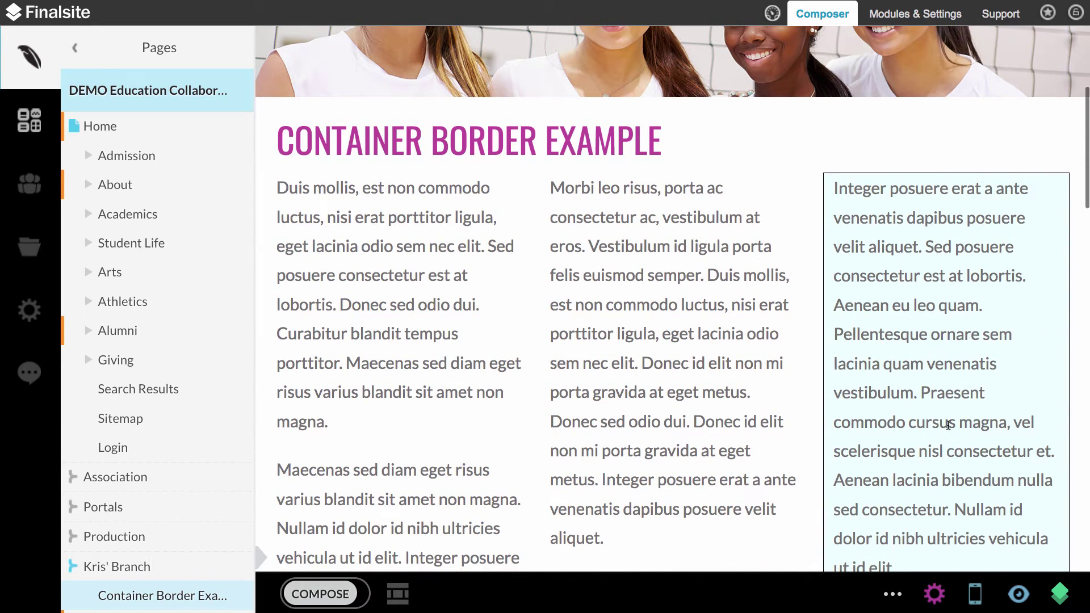
pyautogui.scroll(-9, 957, 351)
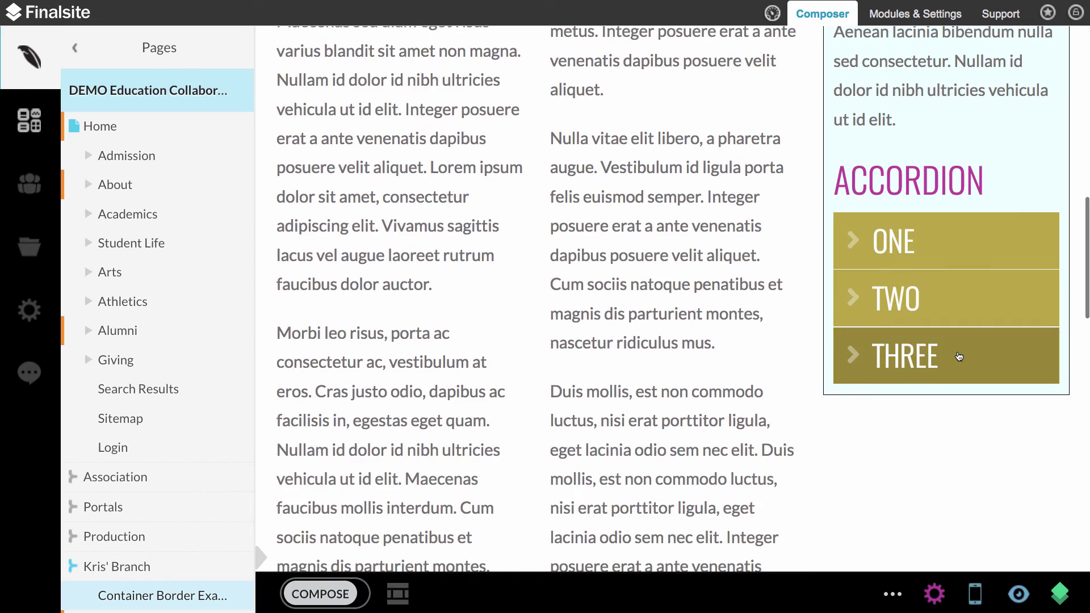
pyautogui.scroll(9, 958, 356)
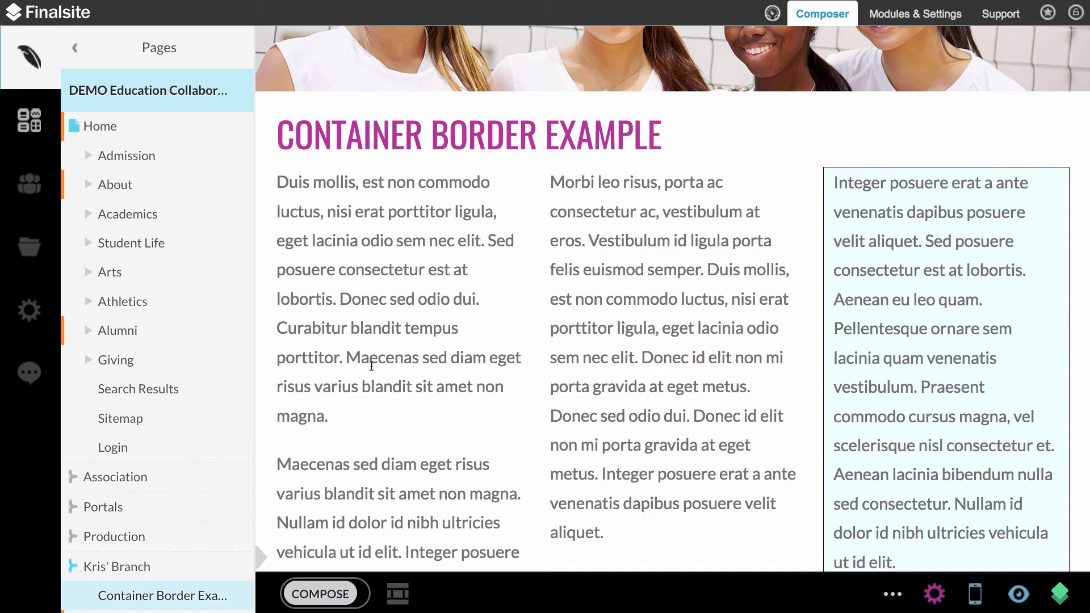
# Step: Assign the custom class KLD-Element-Border to the first text column's design settings, save, and exit COMPOSE
pyautogui.click(329, 596)
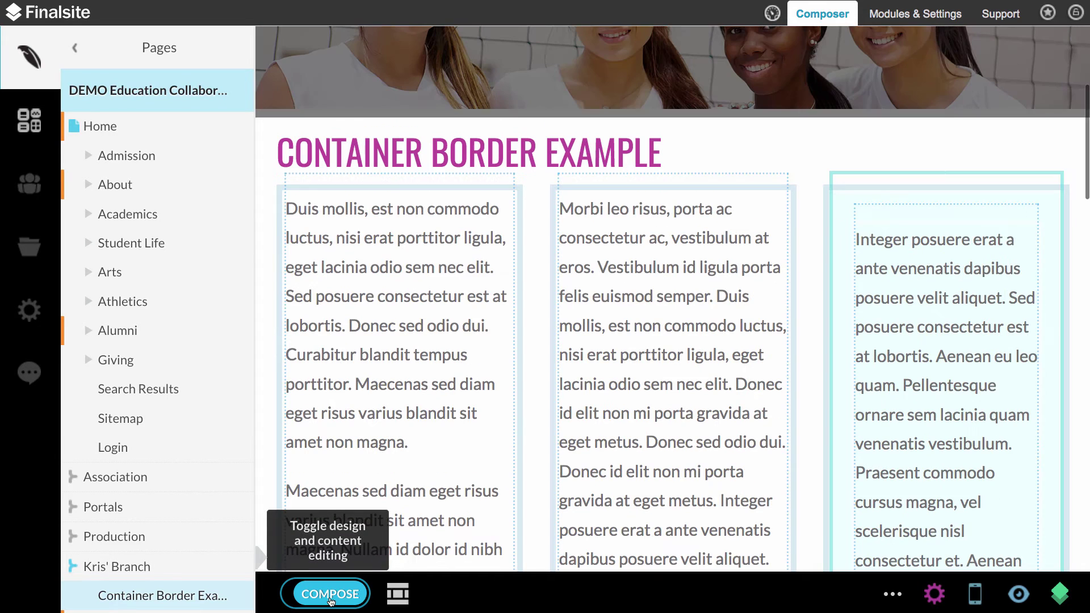
pyautogui.moveTo(429, 321)
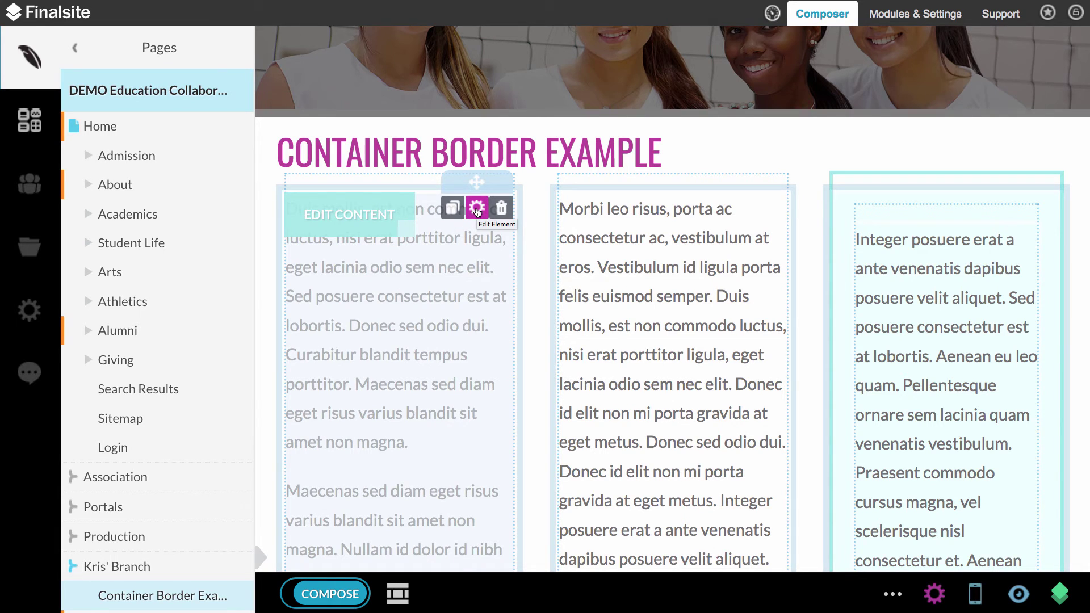
pyautogui.click(477, 208)
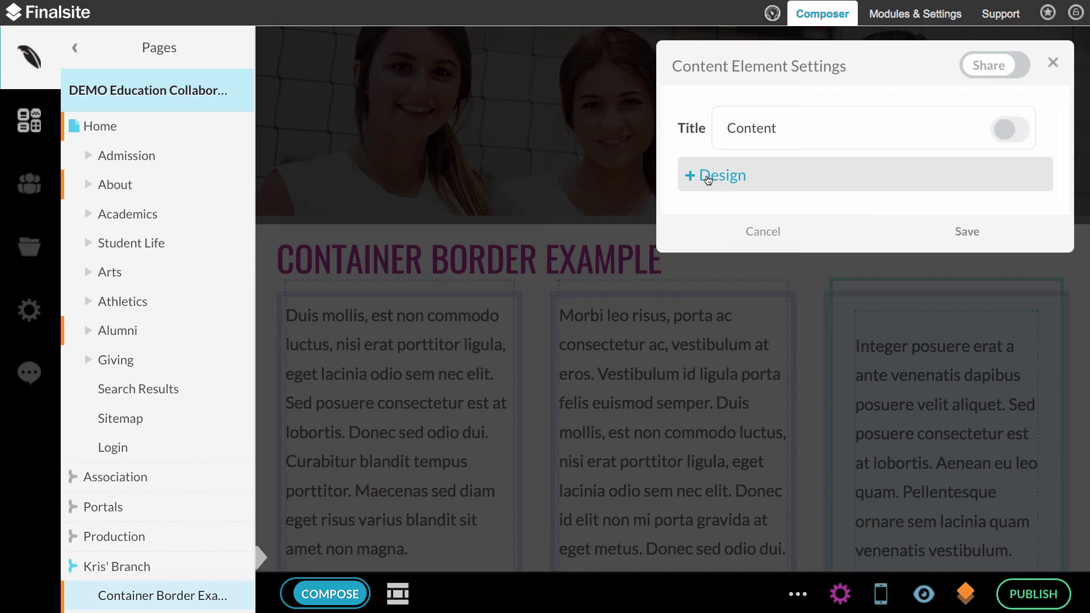
pyautogui.click(710, 180)
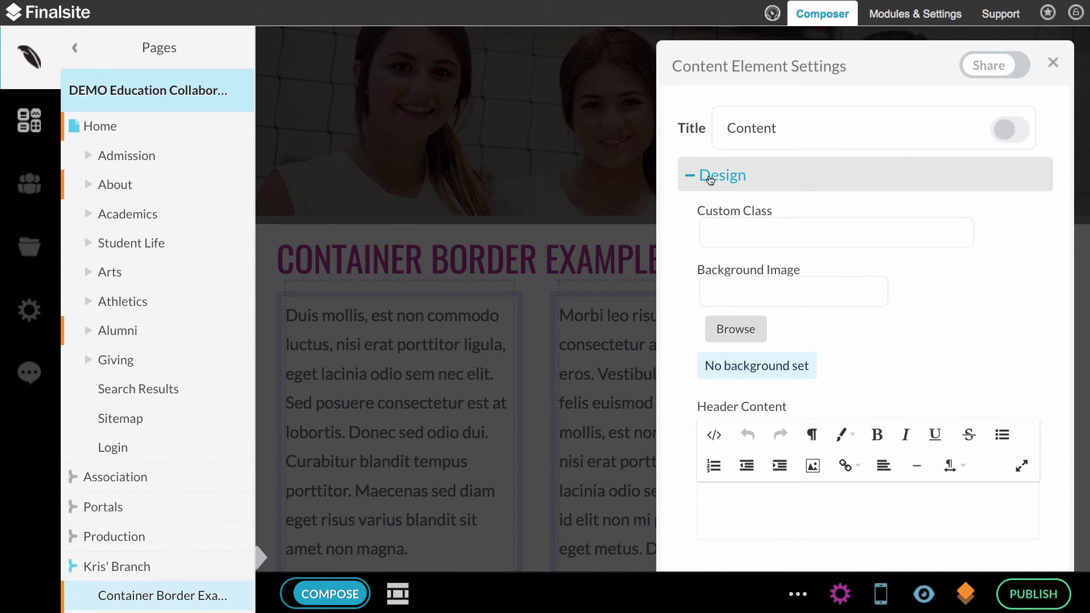
pyautogui.click(741, 236)
pyautogui.write('KL')
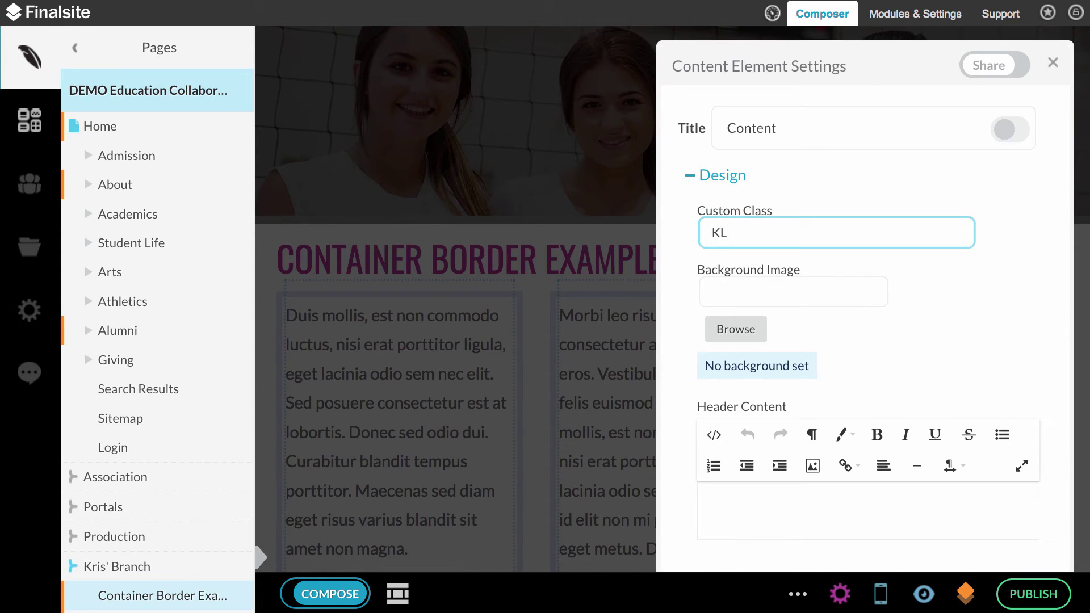
pyautogui.write('D-Element-Border')
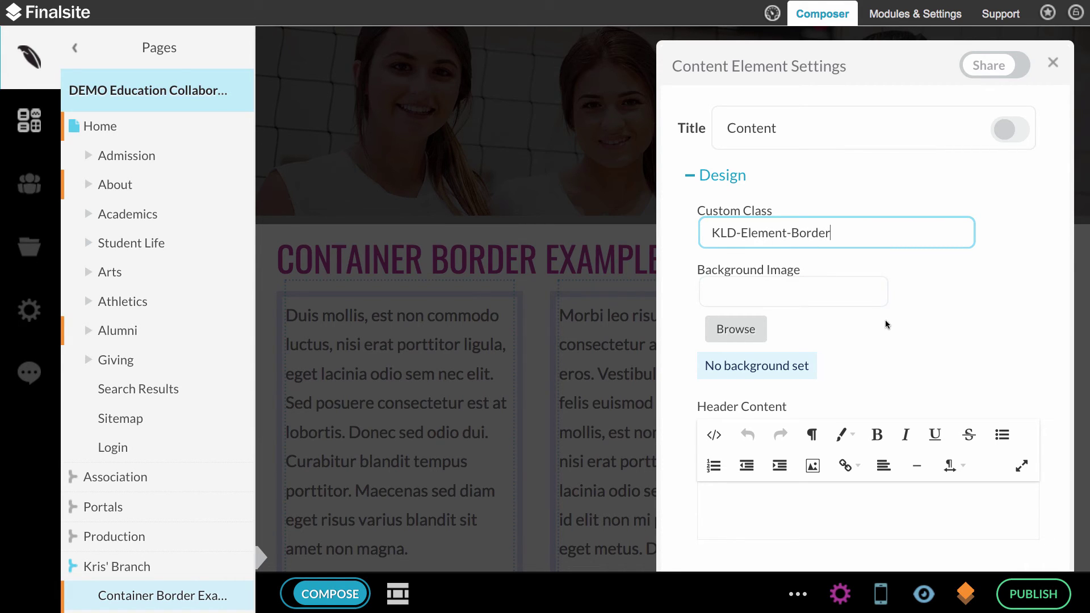
pyautogui.scroll(-6, 884, 319)
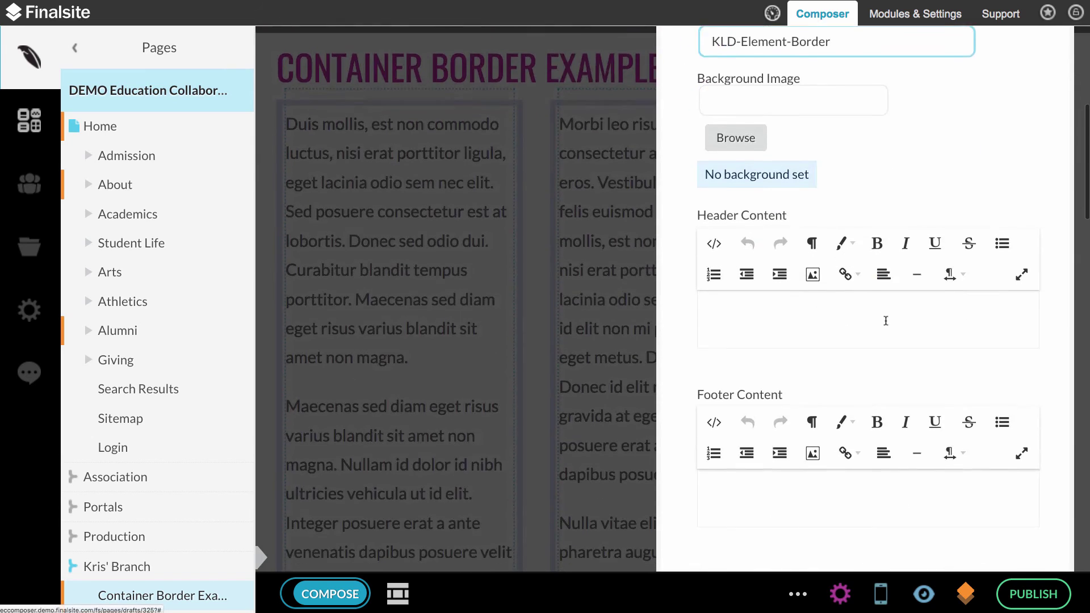
pyautogui.click(956, 440)
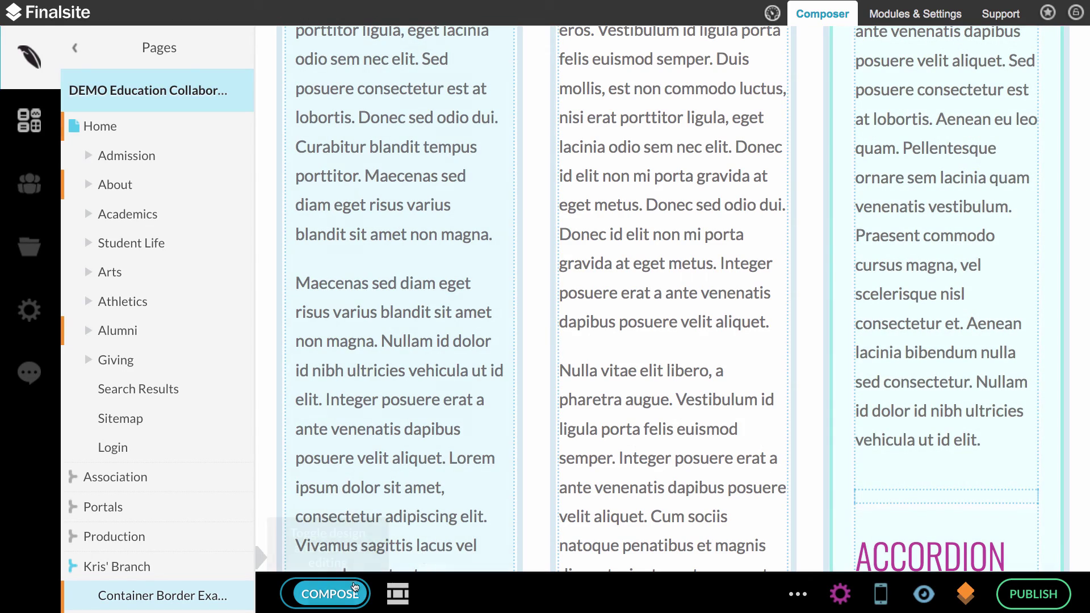
pyautogui.click(341, 595)
pyautogui.scroll(5, 684, 325)
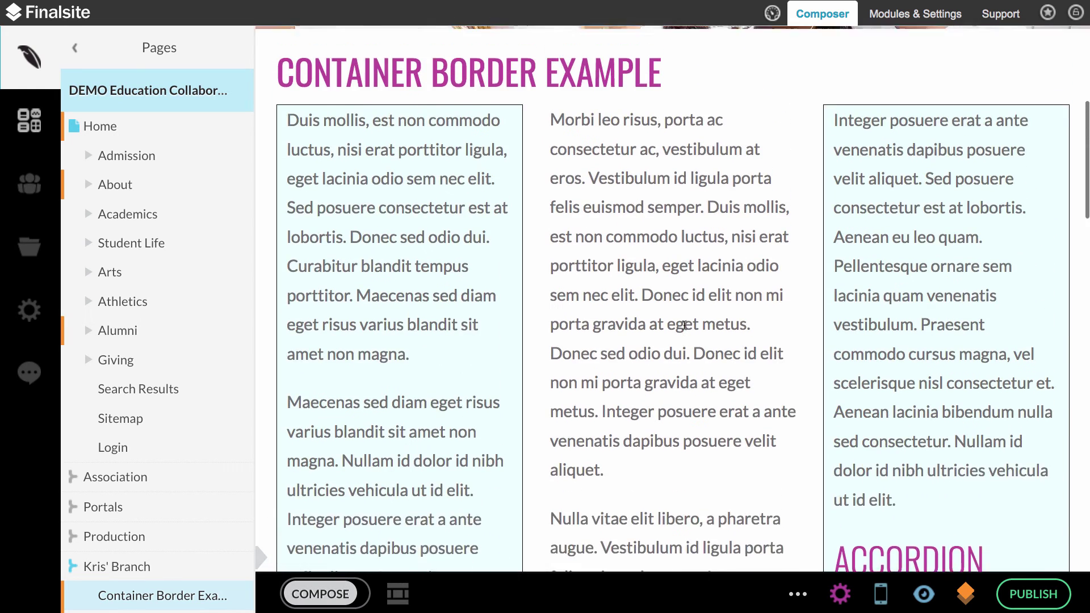